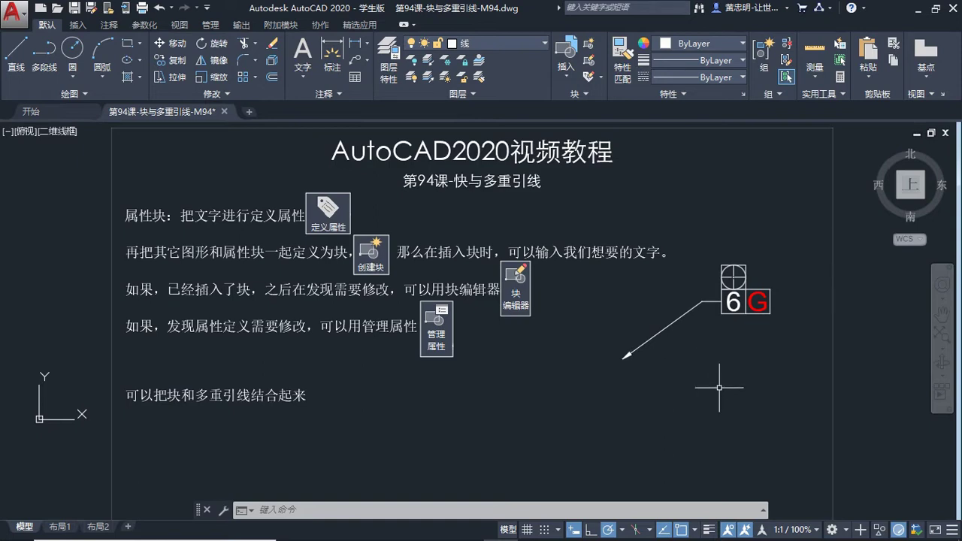
{"action": "key", "text": "F9"}
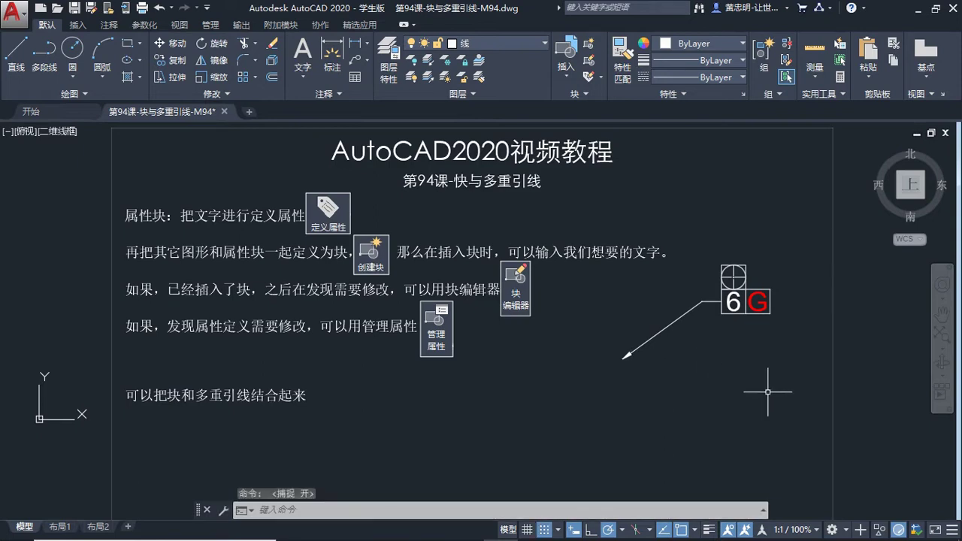
{"action": "key", "text": "F9"}
{"action": "key", "text": "ctrl+alt+a"}
{"action": "left_click", "coordinate": [845, 379]}
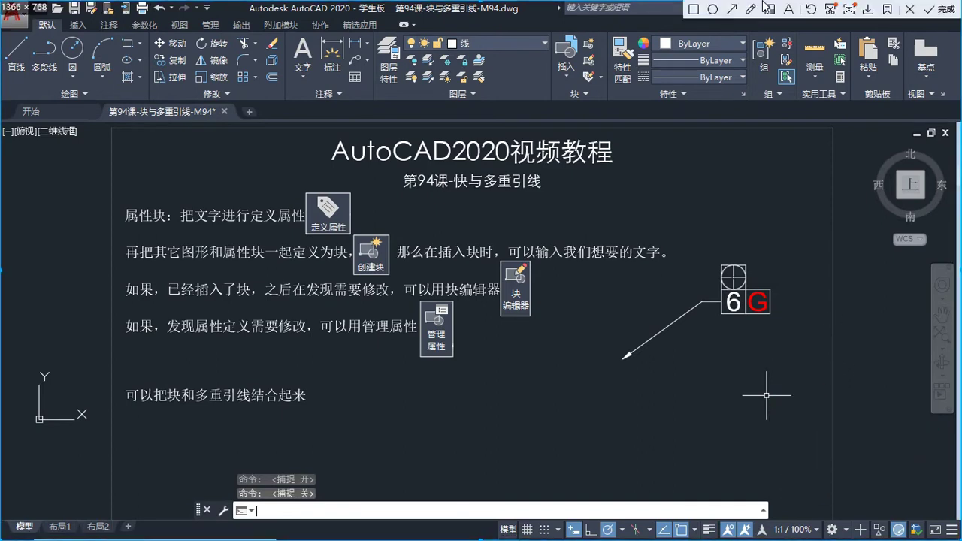
{"action": "left_click", "coordinate": [731, 9]}
{"action": "left_click_drag", "start_coordinate": [695, 391], "coordinate": [701, 344]}
{"action": "left_click_drag", "start_coordinate": [613, 286], "coordinate": [665, 321]}
{"action": "left_click_drag", "start_coordinate": [707, 263], "coordinate": [713, 298]}
{"action": "key", "text": "ctrl+z"}
{"action": "key", "text": "ctrl+z"}
{"action": "key", "text": "ctrl+z"}
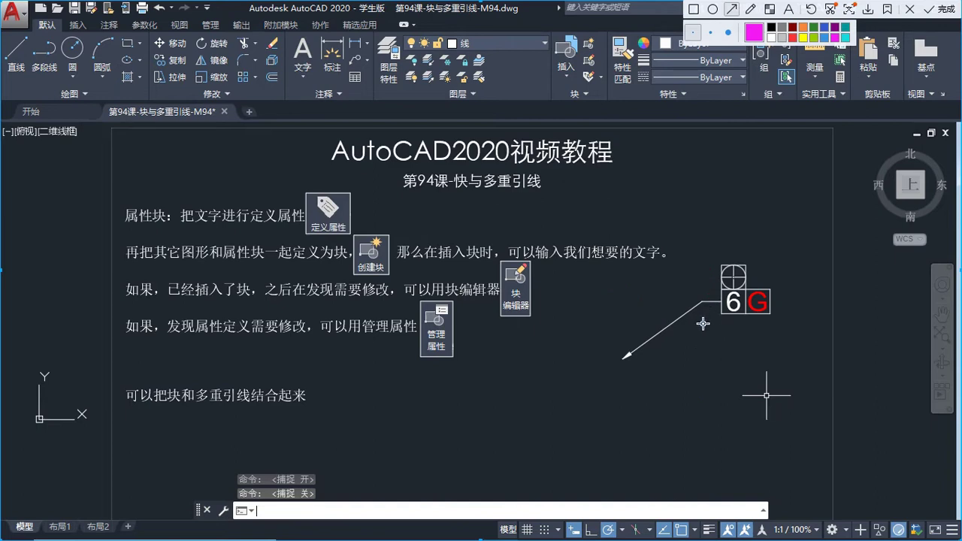
{"action": "left_click_drag", "start_coordinate": [681, 345], "coordinate": [718, 305]}
{"action": "left_click", "coordinate": [910, 9]}
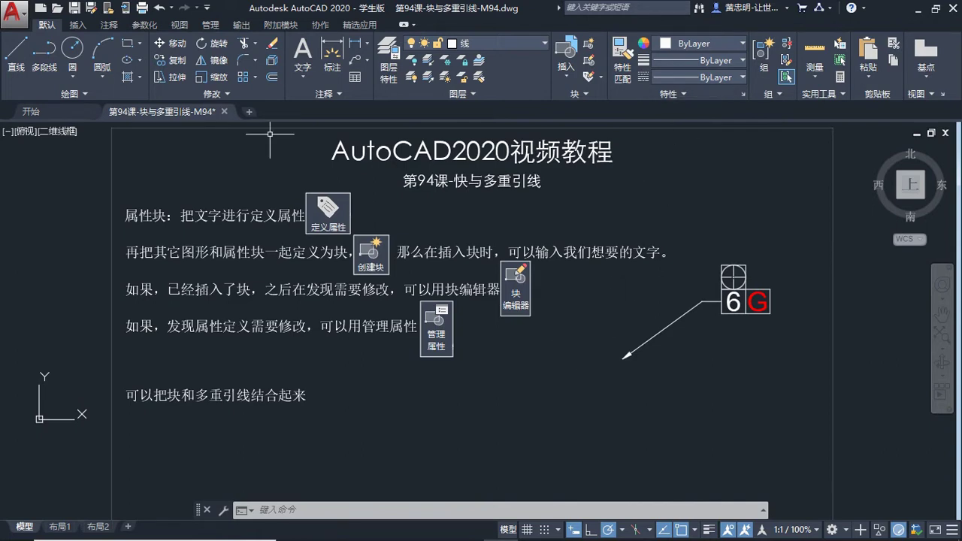
Create a new multileader style named 块与引线 based on the Standard style and continue to its settings.
{"action": "left_click", "coordinate": [335, 93]}
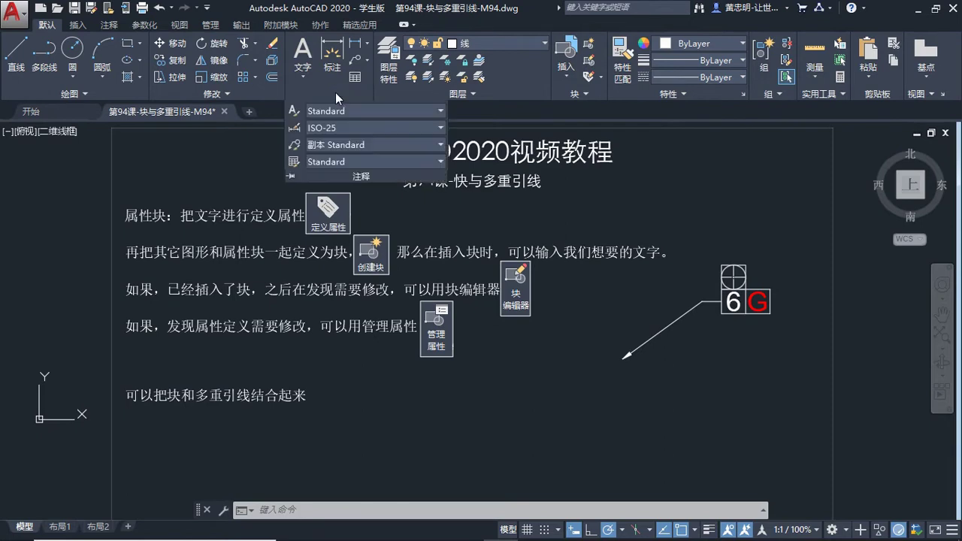
{"action": "left_click", "coordinate": [294, 145]}
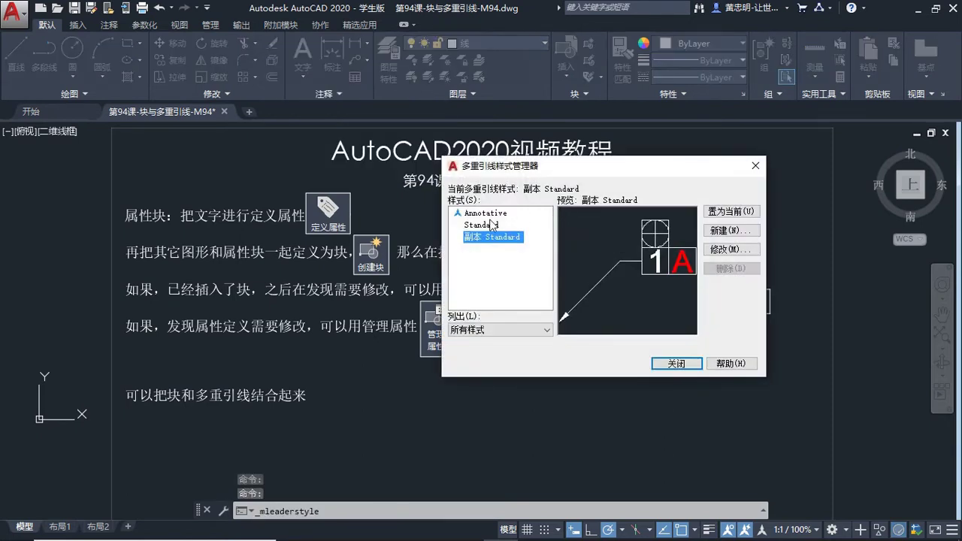
{"action": "left_click", "coordinate": [481, 225]}
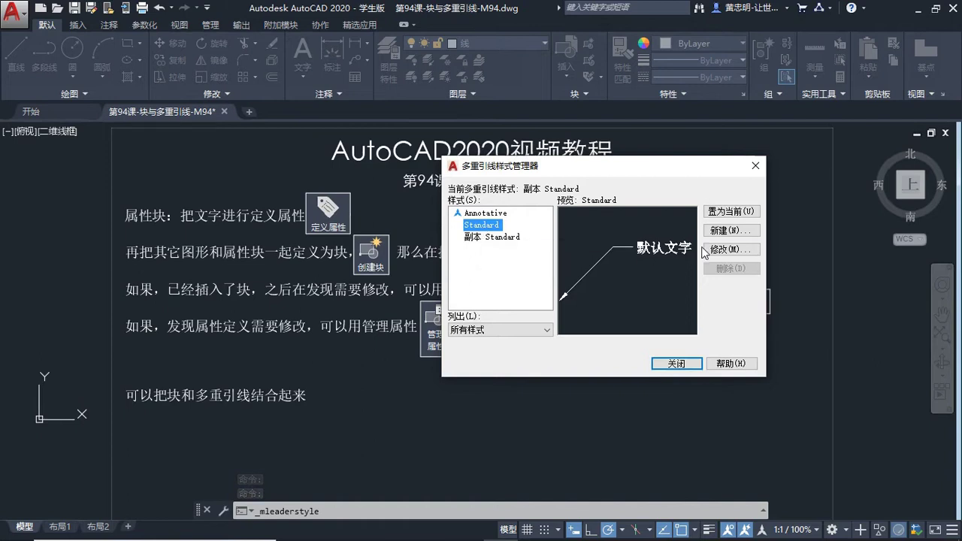
{"action": "left_click", "coordinate": [724, 232]}
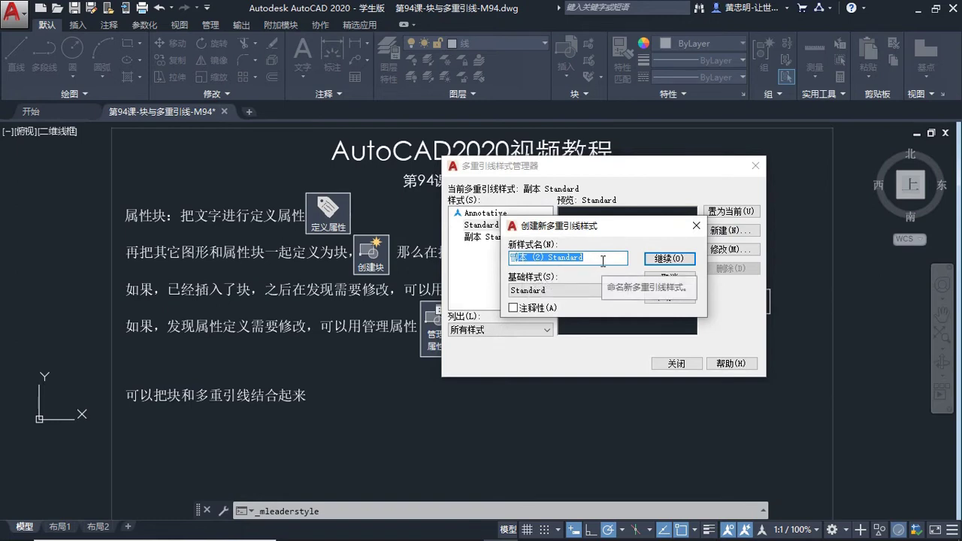
{"action": "type", "text": "kuai"}
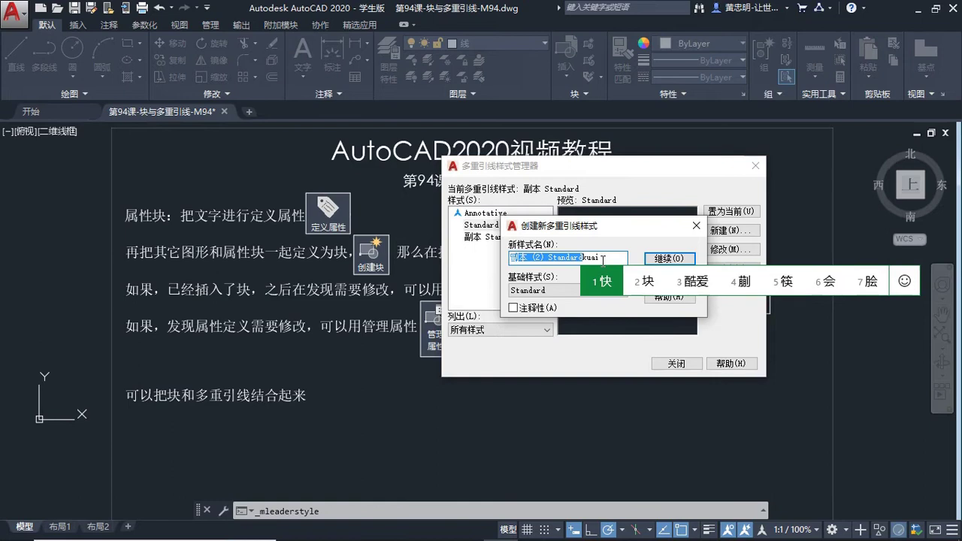
{"action": "type", "text": "2"}
{"action": "type", "text": "yu"}
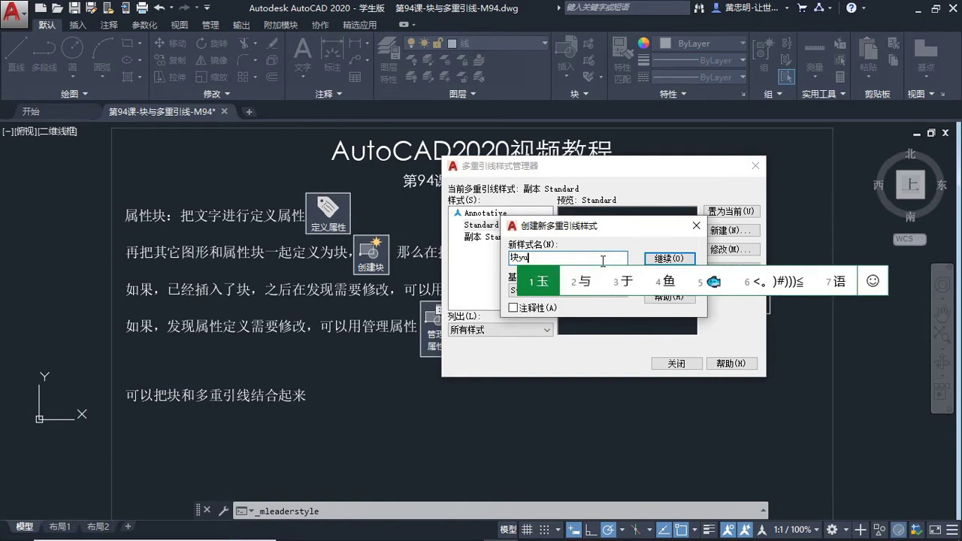
{"action": "type", "text": "2"}
{"action": "type", "text": "yinxian"}
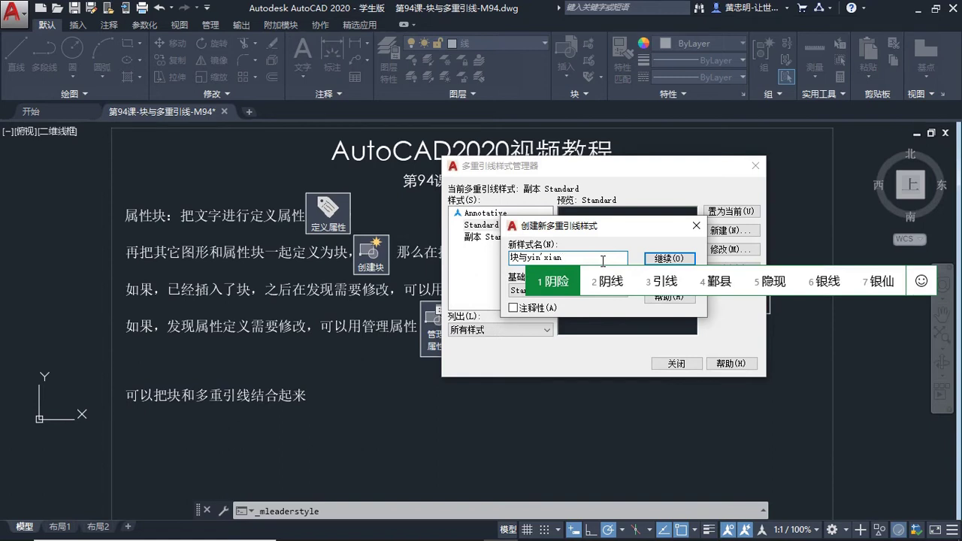
{"action": "type", "text": "3"}
{"action": "left_click", "coordinate": [665, 258]}
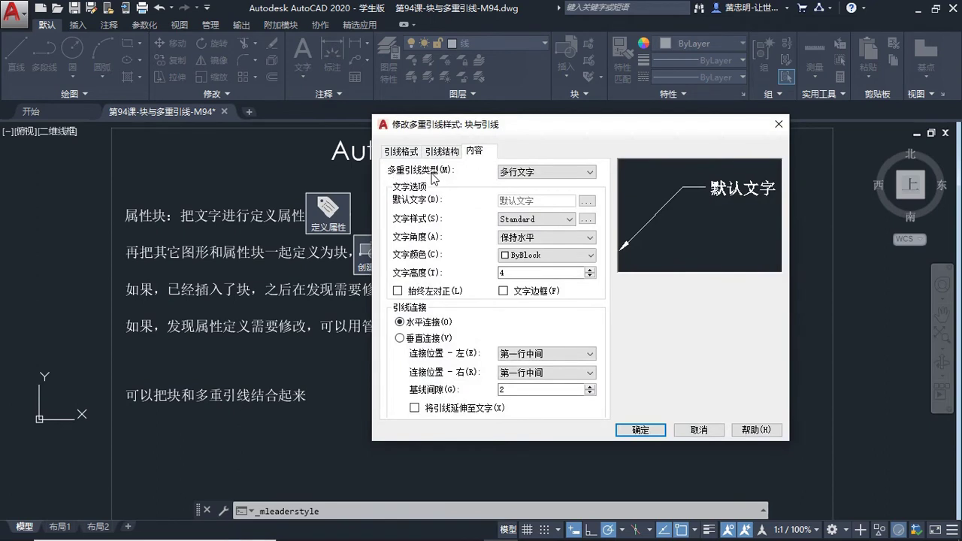
Set the style's multileader type to 块 and use the user block 测试1 as its source block.
{"action": "left_click", "coordinate": [528, 172]}
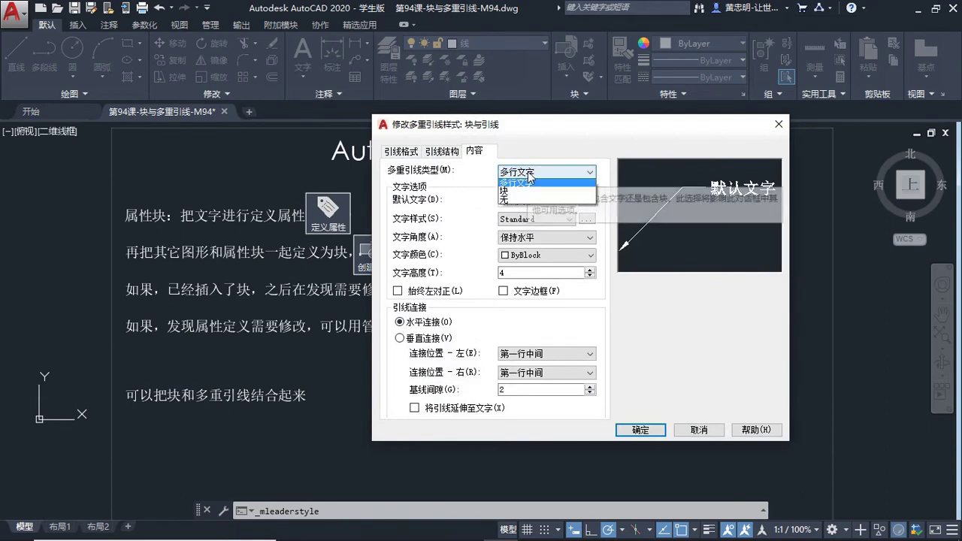
{"action": "left_click", "coordinate": [509, 194]}
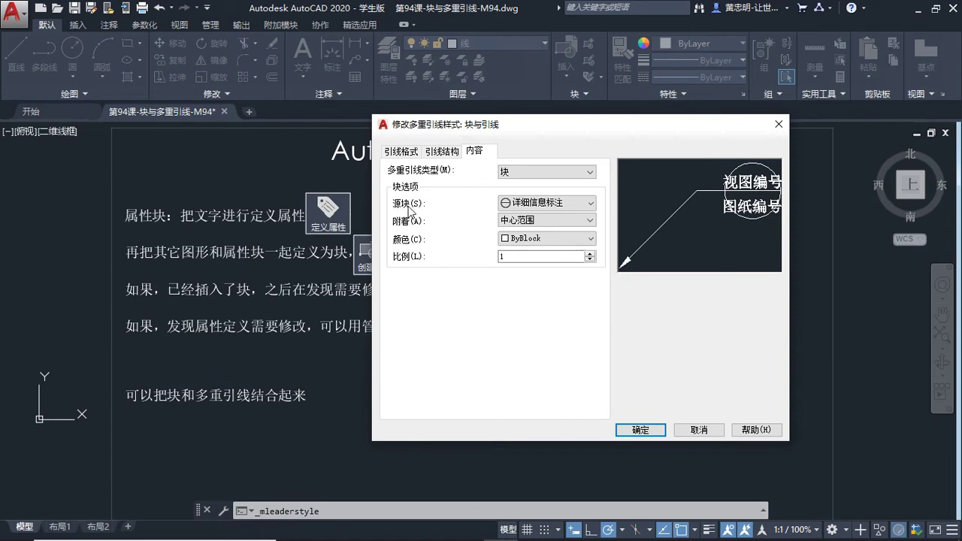
{"action": "left_click", "coordinate": [511, 211]}
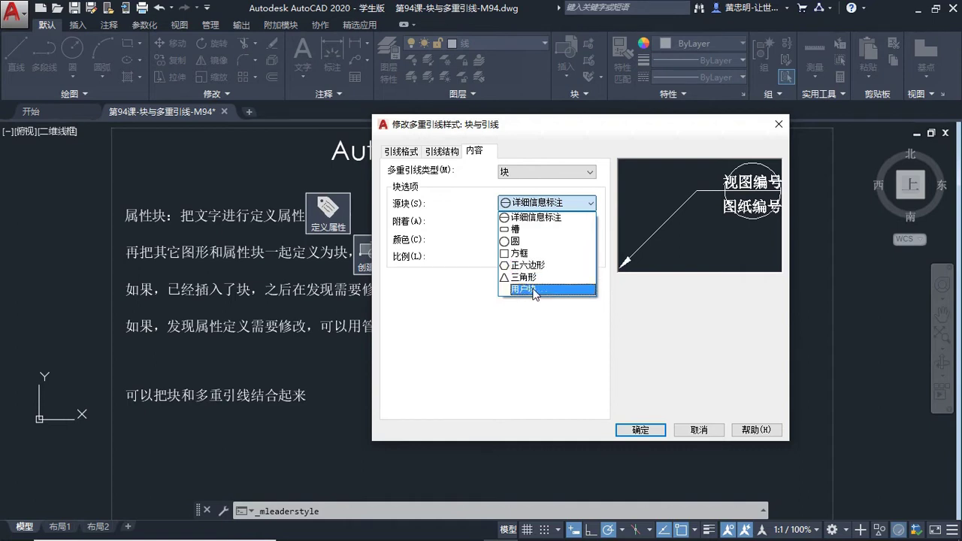
{"action": "left_click", "coordinate": [532, 290]}
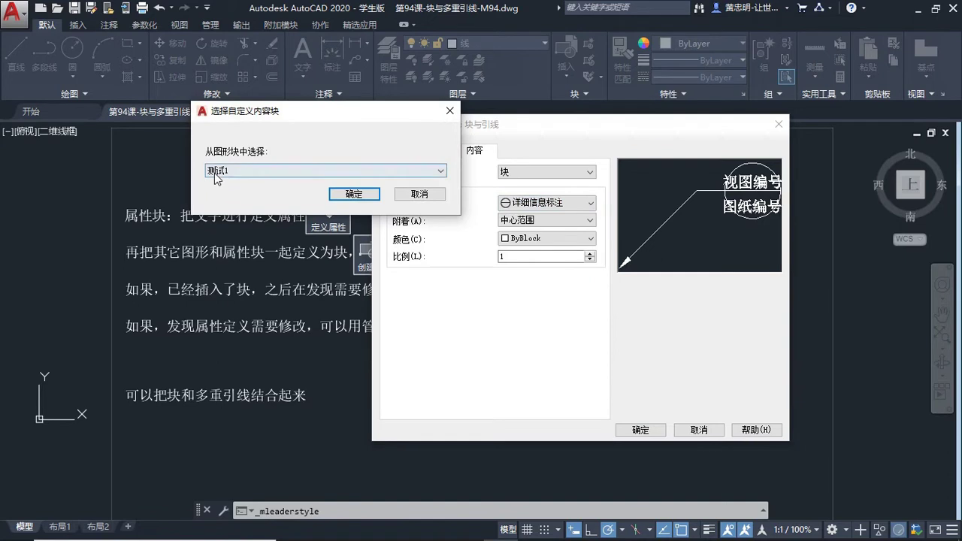
{"action": "left_click", "coordinate": [441, 172]}
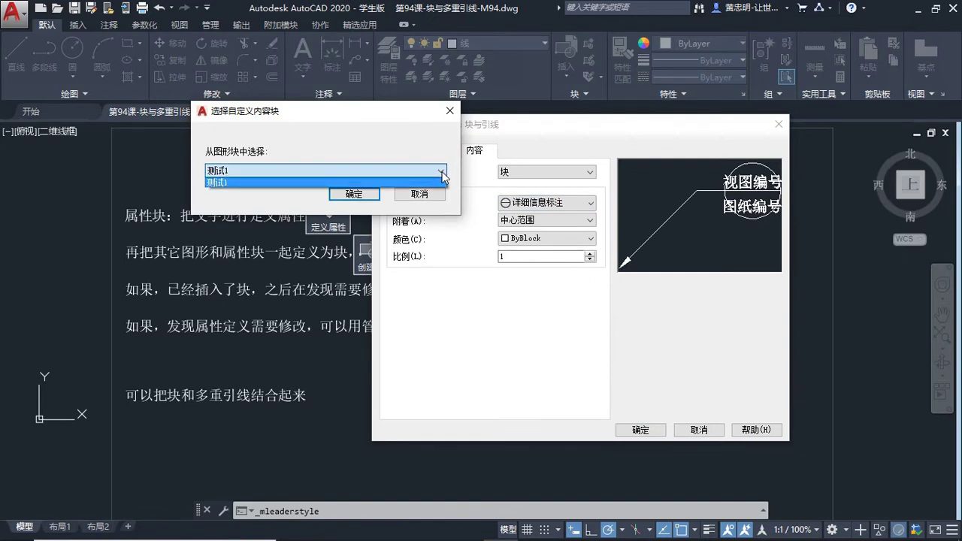
{"action": "left_click", "coordinate": [442, 172]}
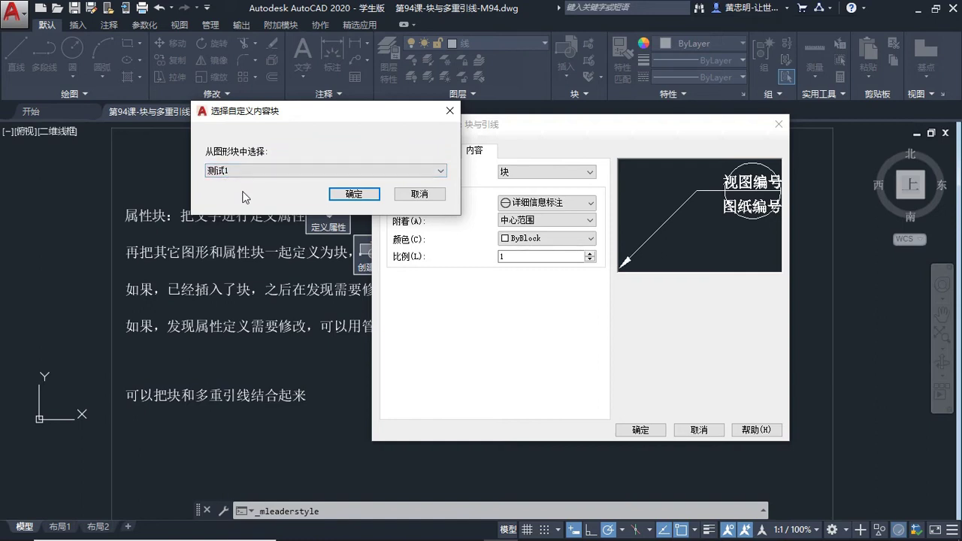
{"action": "left_click", "coordinate": [440, 171]}
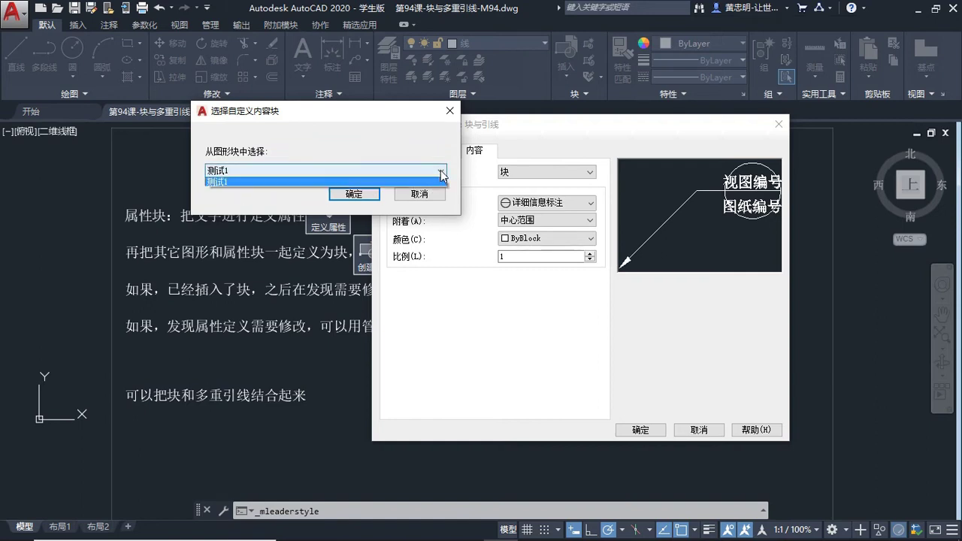
{"action": "left_click", "coordinate": [280, 201]}
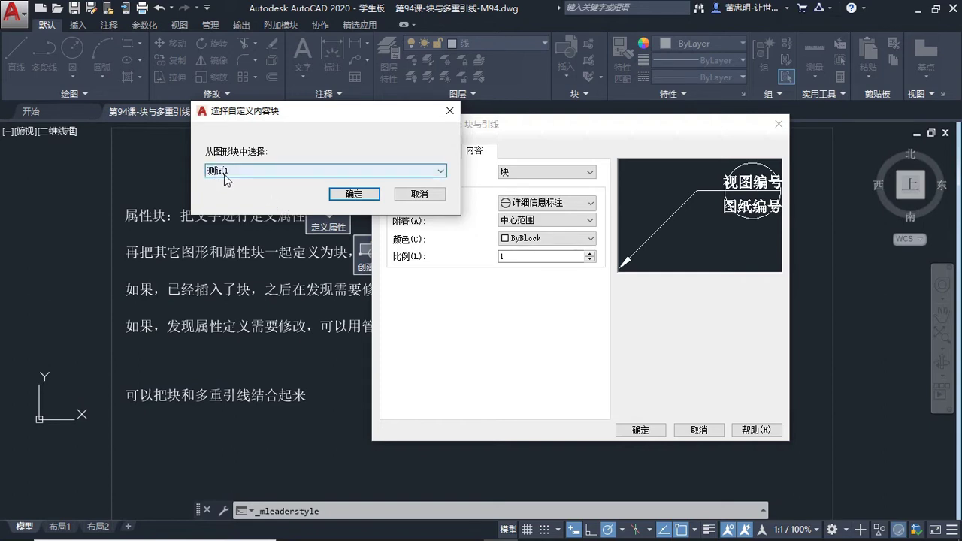
{"action": "left_click", "coordinate": [354, 194]}
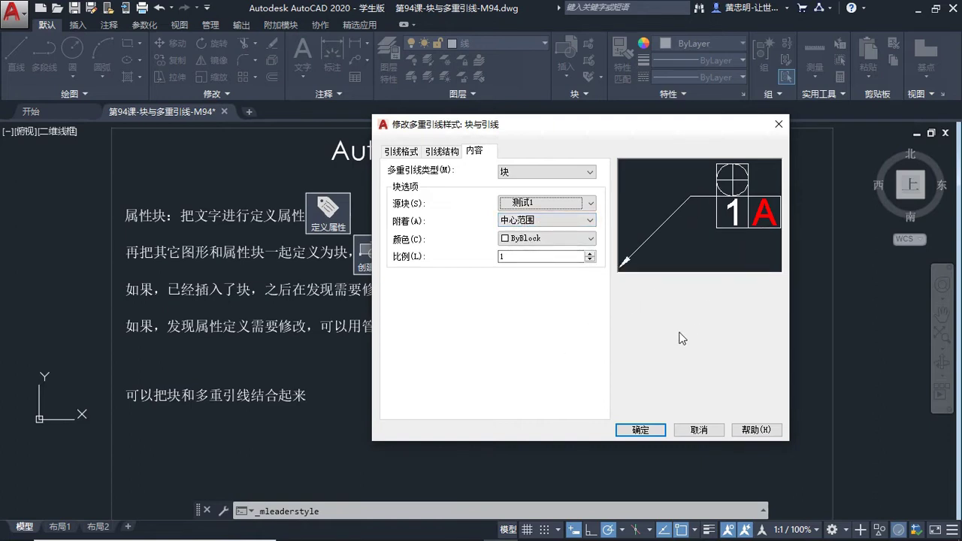
{"action": "key", "text": "ctrl+alt+a"}
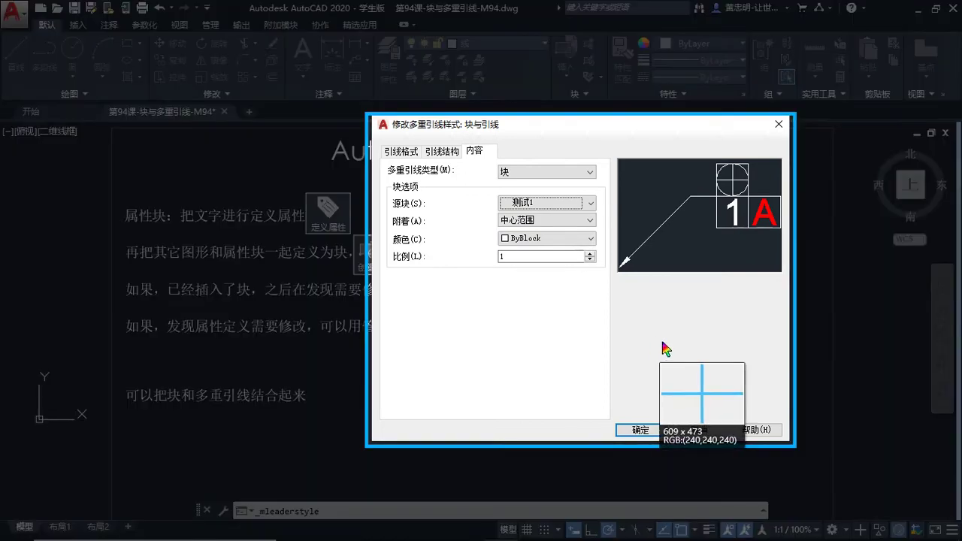
{"action": "left_click", "coordinate": [608, 79]}
{"action": "left_click", "coordinate": [740, 9]}
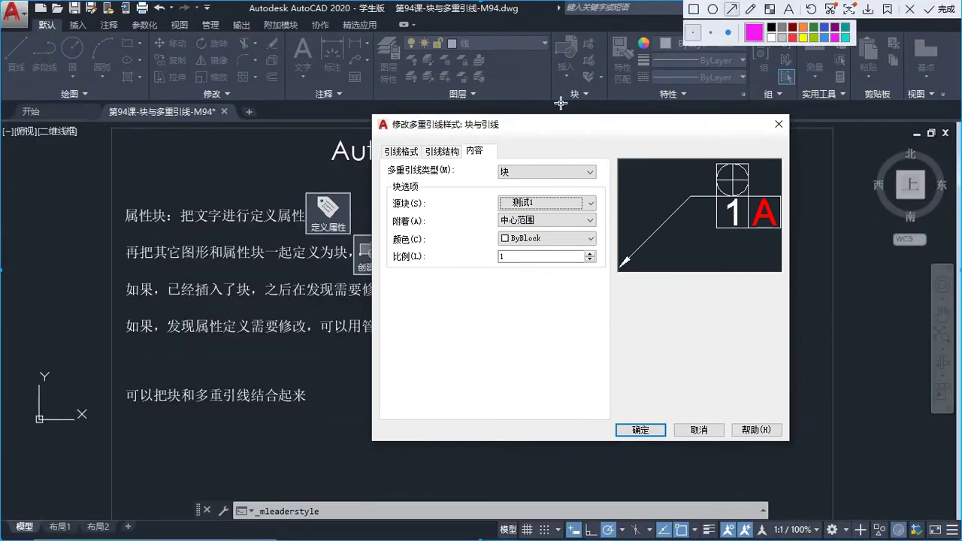
{"action": "mouse_move", "coordinate": [492, 281]}
{"action": "left_mouse_down"}
{"action": "mouse_move", "coordinate": [425, 226]}
{"action": "mouse_move", "coordinate": [505, 220]}
{"action": "left_mouse_up"}
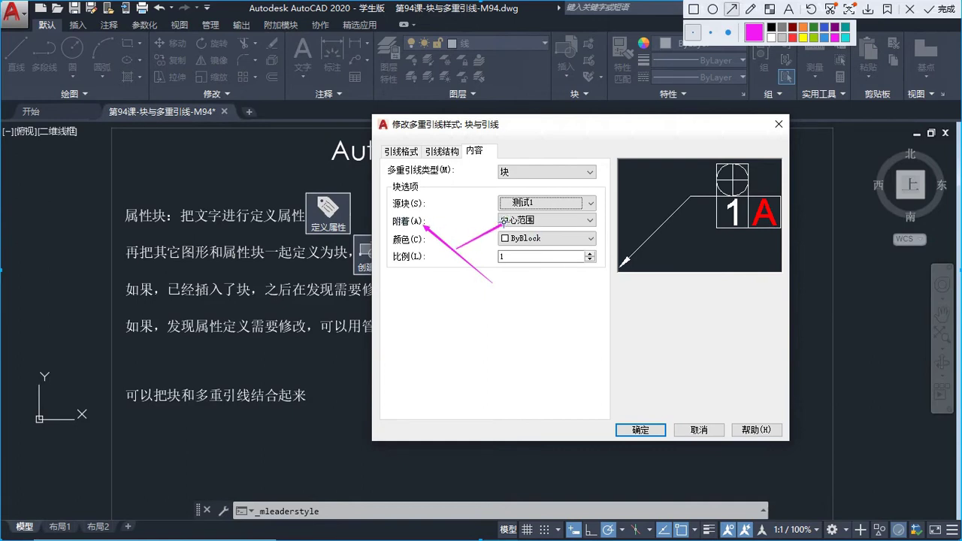
{"action": "left_click_drag", "start_coordinate": [709, 285], "coordinate": [667, 234]}
{"action": "key", "text": "ctrl+z"}
{"action": "left_click_drag", "start_coordinate": [691, 163], "coordinate": [704, 194]}
{"action": "left_click_drag", "start_coordinate": [683, 283], "coordinate": [723, 232]}
{"action": "key", "text": "ctrl+z"}
{"action": "left_click_drag", "start_coordinate": [692, 168], "coordinate": [711, 193]}
{"action": "left_click_drag", "start_coordinate": [467, 257], "coordinate": [521, 218]}
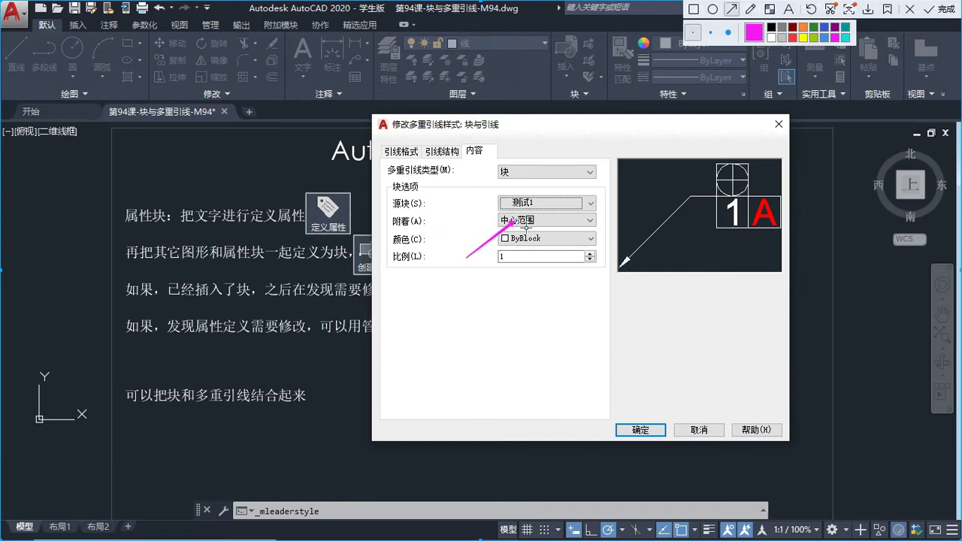
{"action": "left_click", "coordinate": [909, 9]}
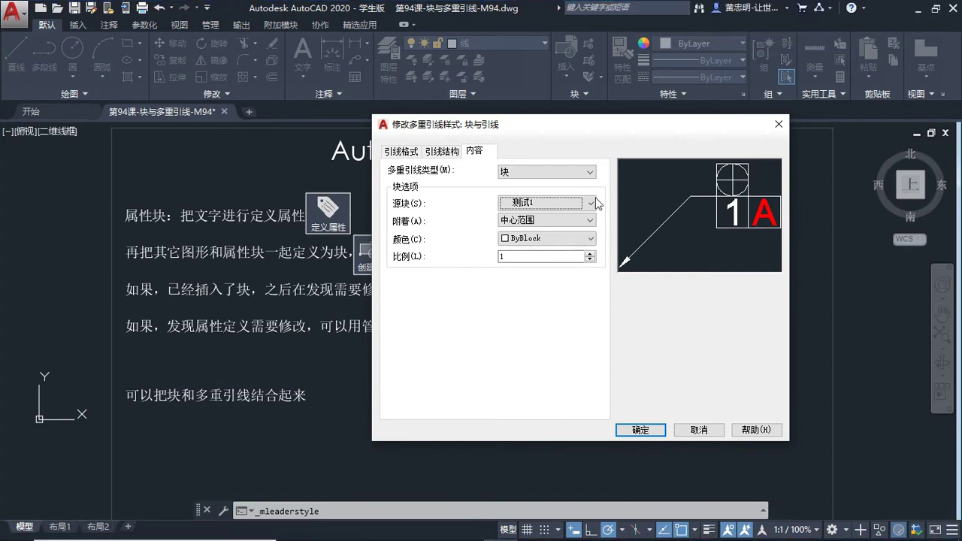
Set the block attachment of the 块与引线 style to 插入点.
{"action": "left_click", "coordinate": [559, 221]}
{"action": "left_click", "coordinate": [528, 232]}
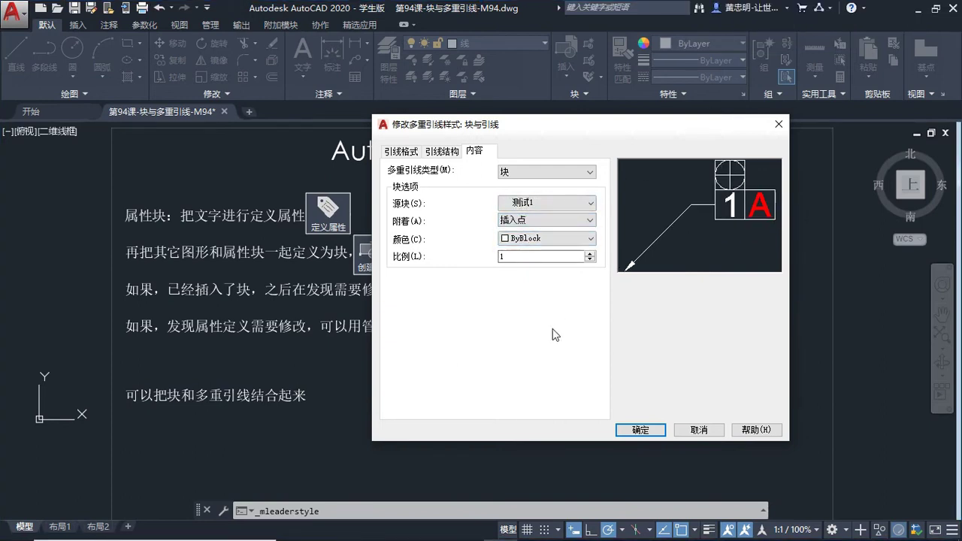
{"action": "key", "text": "F1"}
{"action": "left_click", "coordinate": [721, 243]}
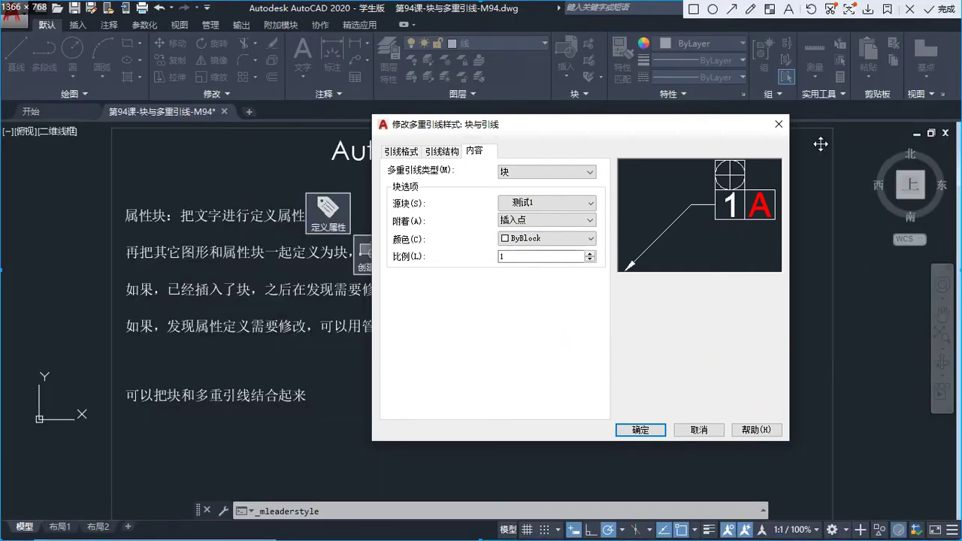
{"action": "left_click_drag", "start_coordinate": [720, 328], "coordinate": [694, 240]}
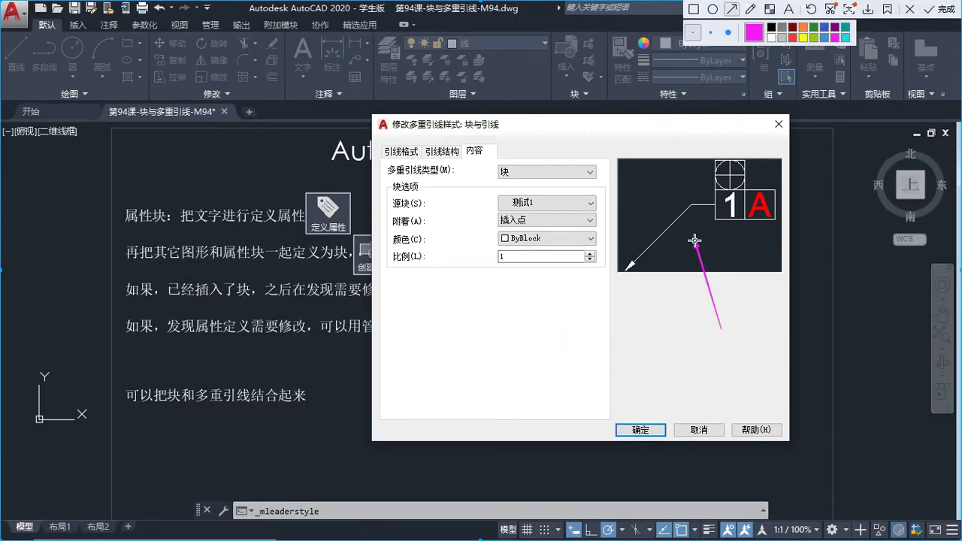
{"action": "key", "text": "ctrl+z"}
{"action": "left_click_drag", "start_coordinate": [678, 163], "coordinate": [697, 202]}
{"action": "key", "text": "ctrl+z"}
{"action": "left_click_drag", "start_coordinate": [675, 265], "coordinate": [723, 221]}
{"action": "key", "text": "ctrl+z"}
{"action": "left_click_drag", "start_coordinate": [675, 265], "coordinate": [712, 204]}
{"action": "key", "text": "ctrl+z"}
{"action": "left_click_drag", "start_coordinate": [689, 183], "coordinate": [714, 204]}
{"action": "key", "text": "ctrl+z"}
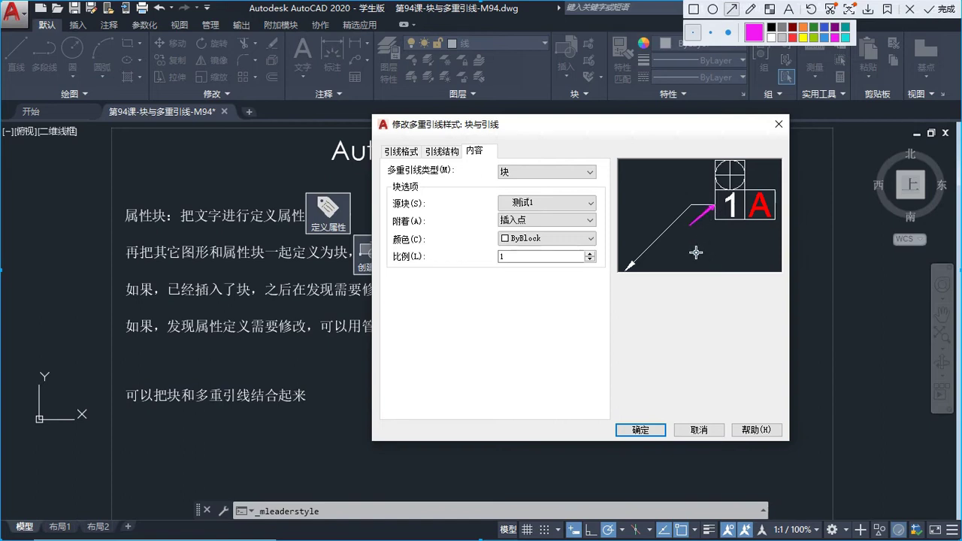
{"action": "key", "text": "ctrl+z"}
{"action": "left_click_drag", "start_coordinate": [676, 249], "coordinate": [714, 207]}
{"action": "key", "text": "ctrl+z"}
{"action": "left_click_drag", "start_coordinate": [444, 251], "coordinate": [503, 220]}
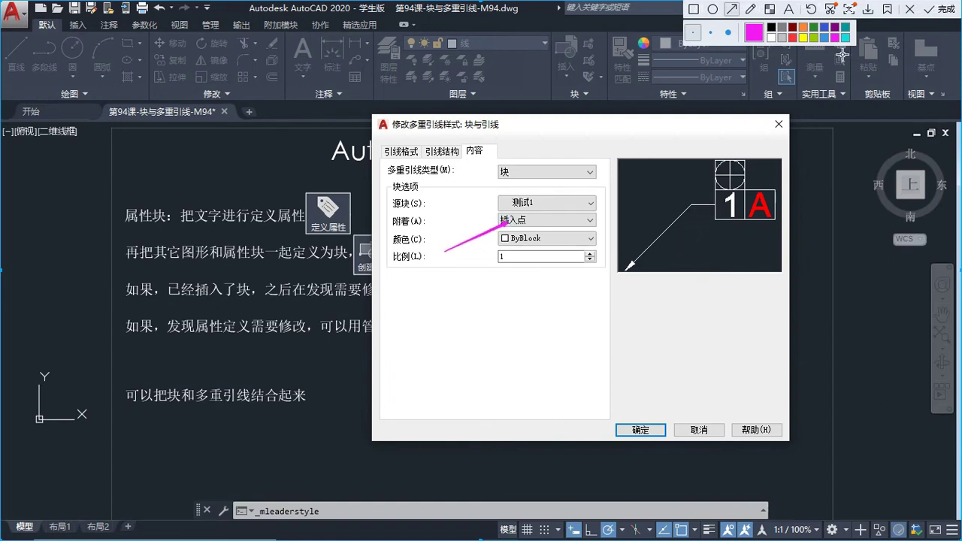
{"action": "left_click", "coordinate": [908, 10]}
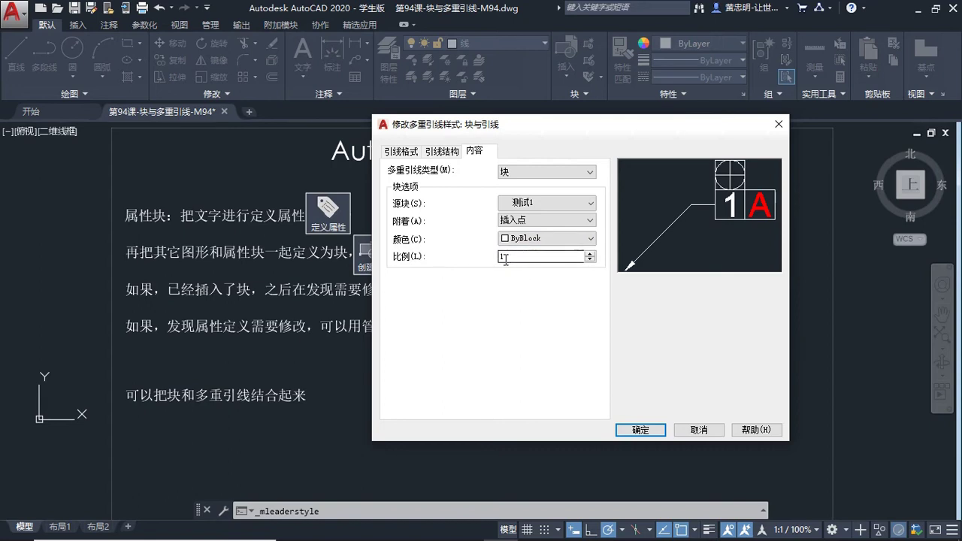
Accept the settings of the 块与引线 style and close the multileader style manager.
{"action": "left_click", "coordinate": [641, 430]}
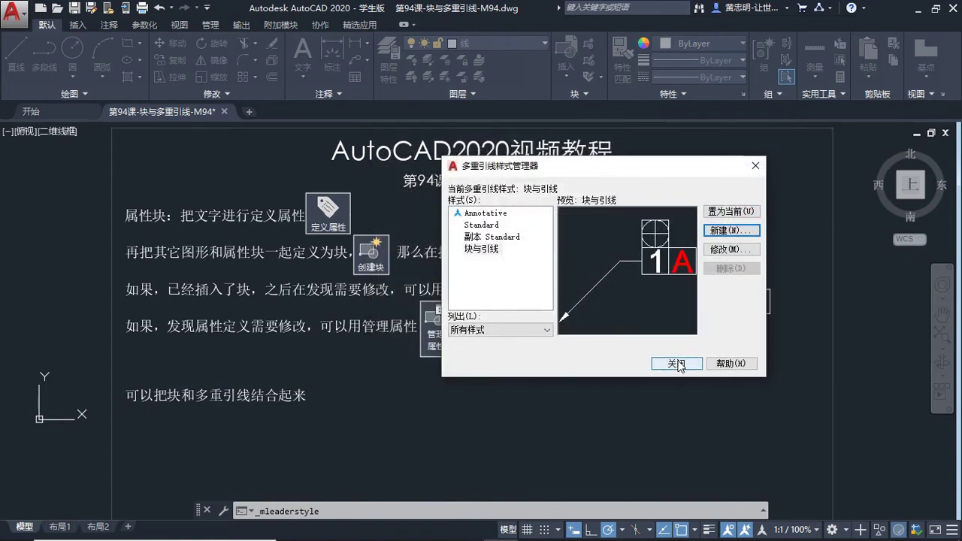
{"action": "left_click", "coordinate": [676, 364]}
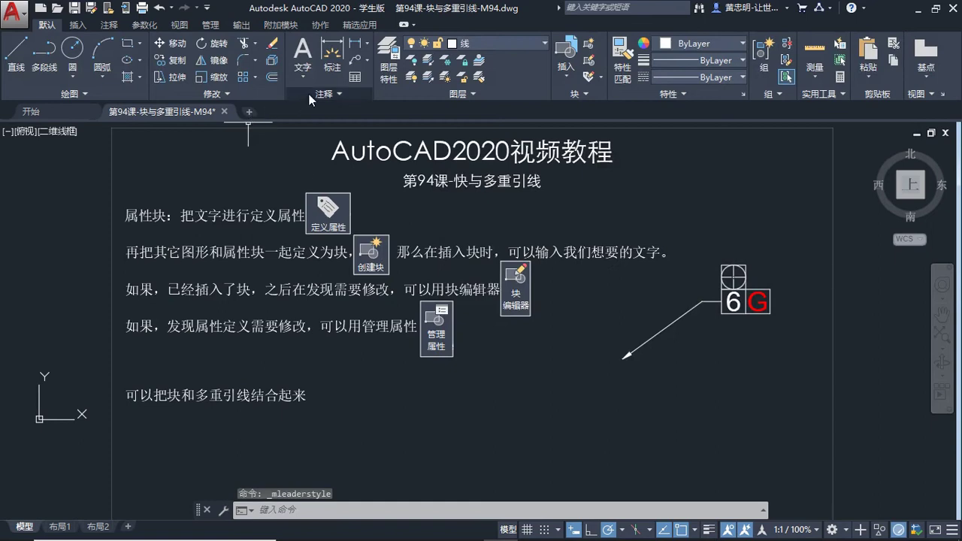
{"action": "left_click", "coordinate": [310, 95]}
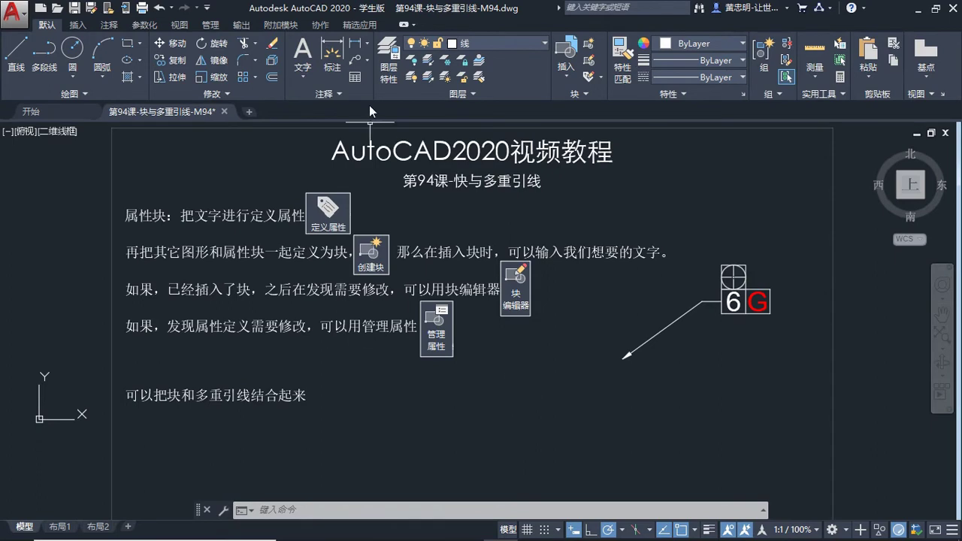
Place a 块与引线 multileader about 41 units long at about 38° beside the note 可以把块和多重引线结合起来.
{"action": "left_click", "coordinate": [353, 60]}
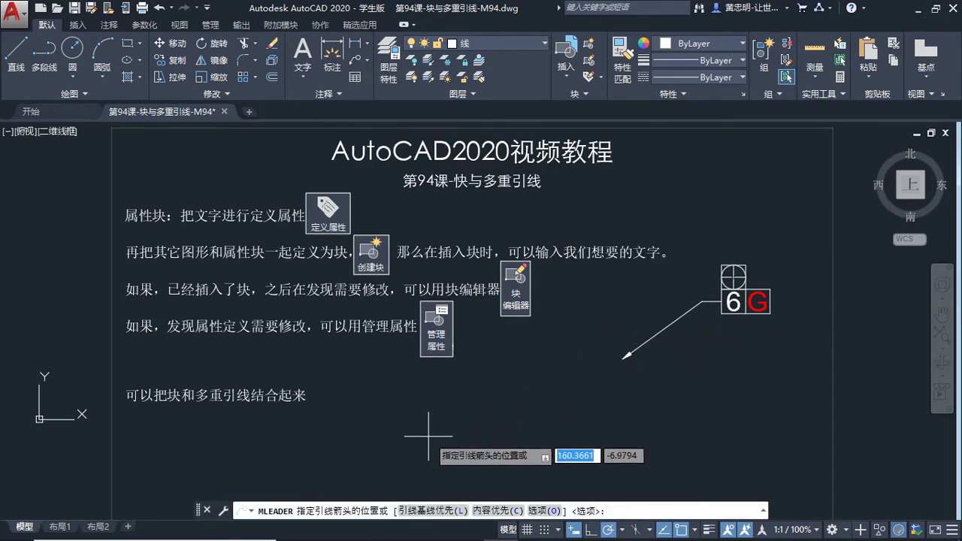
{"action": "left_click", "coordinate": [379, 449]}
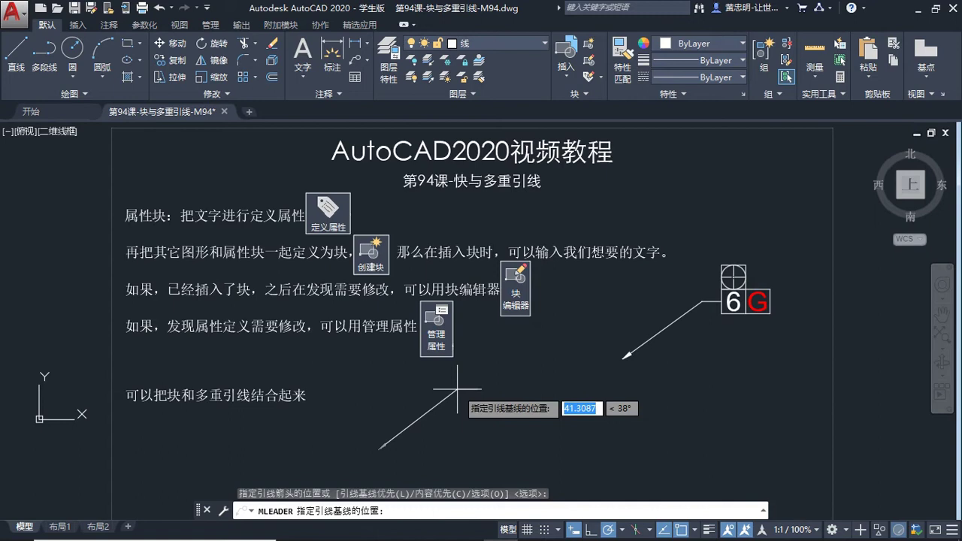
{"action": "left_click", "coordinate": [457, 389]}
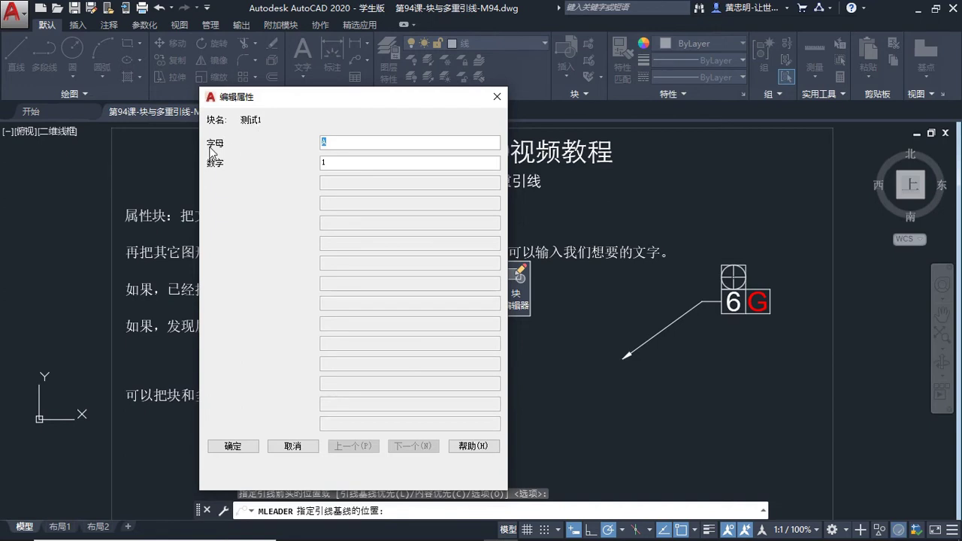
Fill in the 测试1 block attributes of the new multileader with 字母 R and 数字 9, and accept them.
{"action": "left_click_drag", "start_coordinate": [368, 103], "coordinate": [325, 91]}
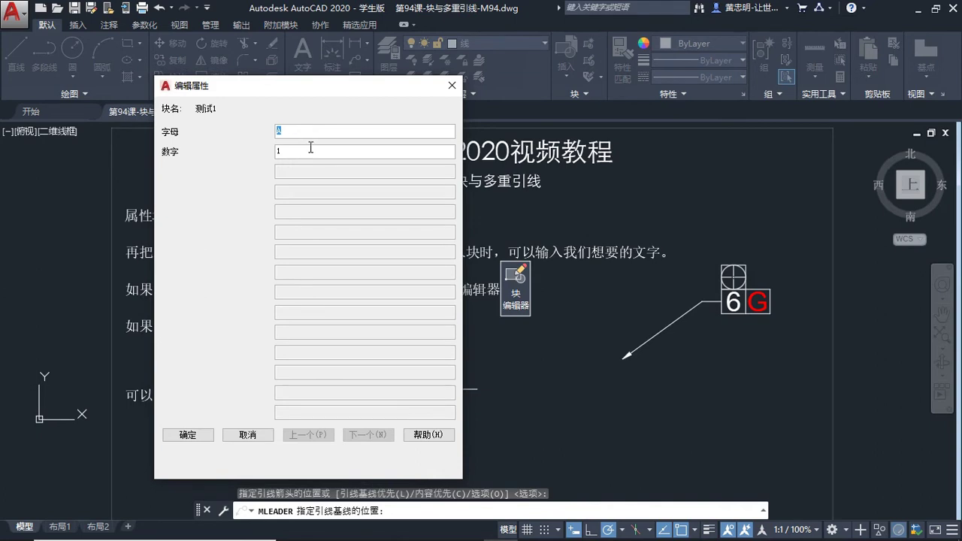
{"action": "key", "text": "BackSpace"}
{"action": "key", "text": "r"}
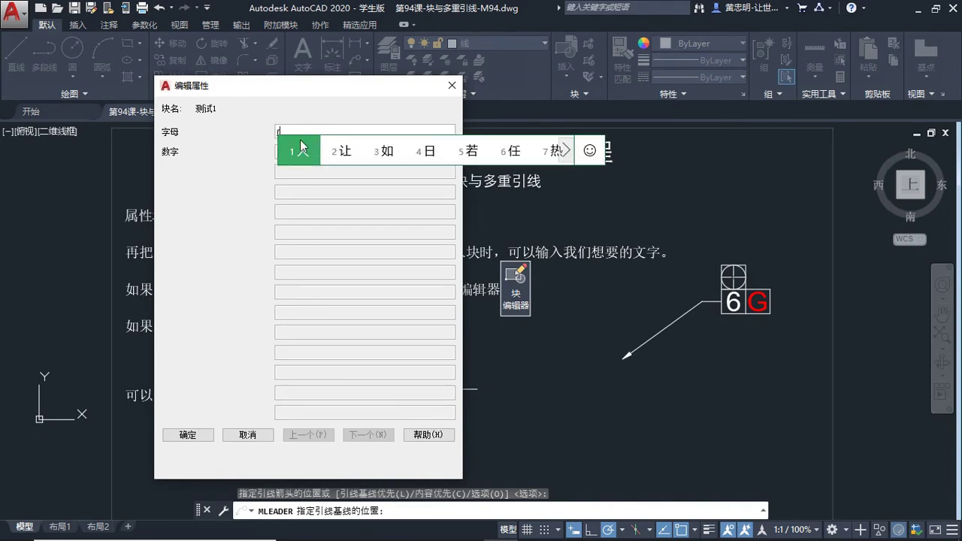
{"action": "key", "text": "Escape"}
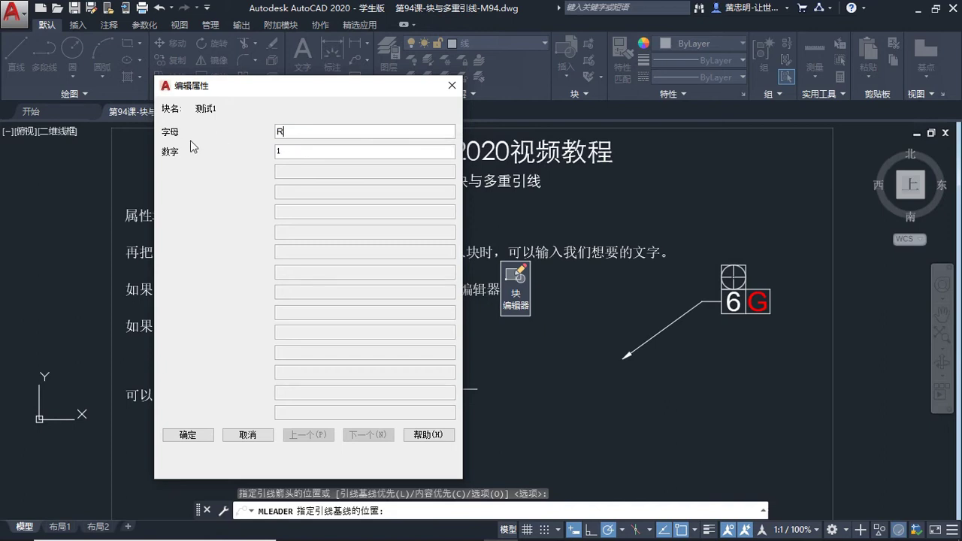
{"action": "key", "text": "Tab"}
{"action": "type", "text": "9"}
{"action": "left_click", "coordinate": [190, 435]}
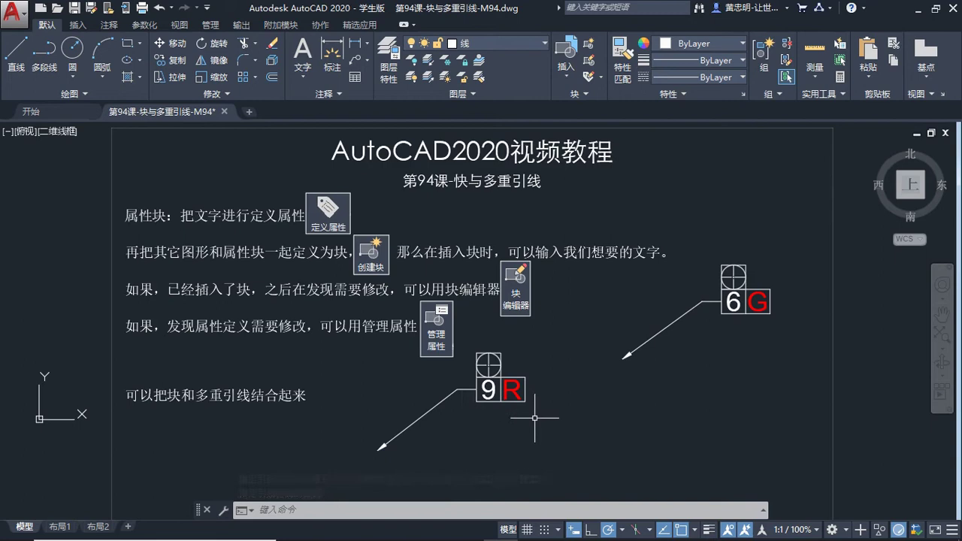
Create a new multileader style named 01 based on Standard and continue to its settings.
{"action": "middle_click_drag", "start_coordinate": [542, 469], "coordinate": [541, 294]}
{"action": "middle_click_drag", "start_coordinate": [546, 372], "coordinate": [542, 229]}
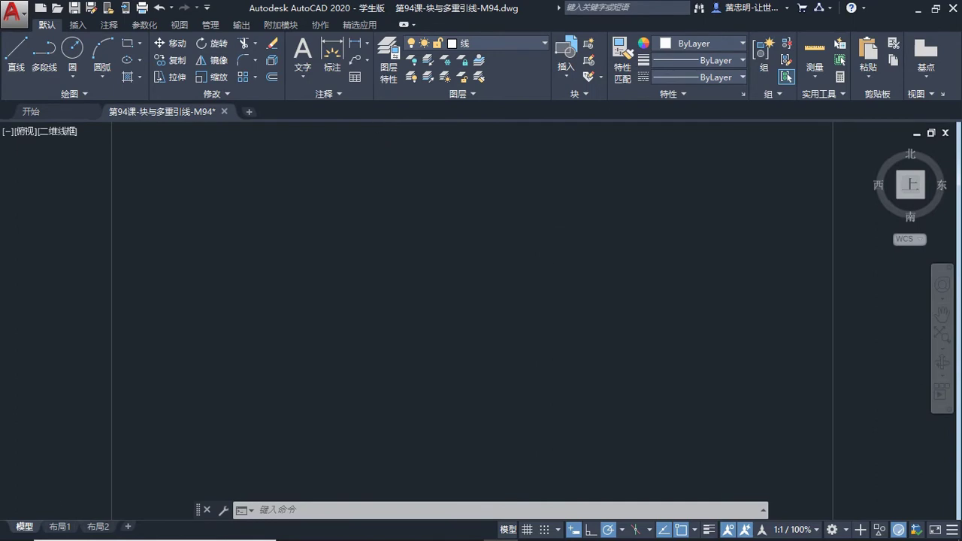
{"action": "left_click", "coordinate": [338, 95]}
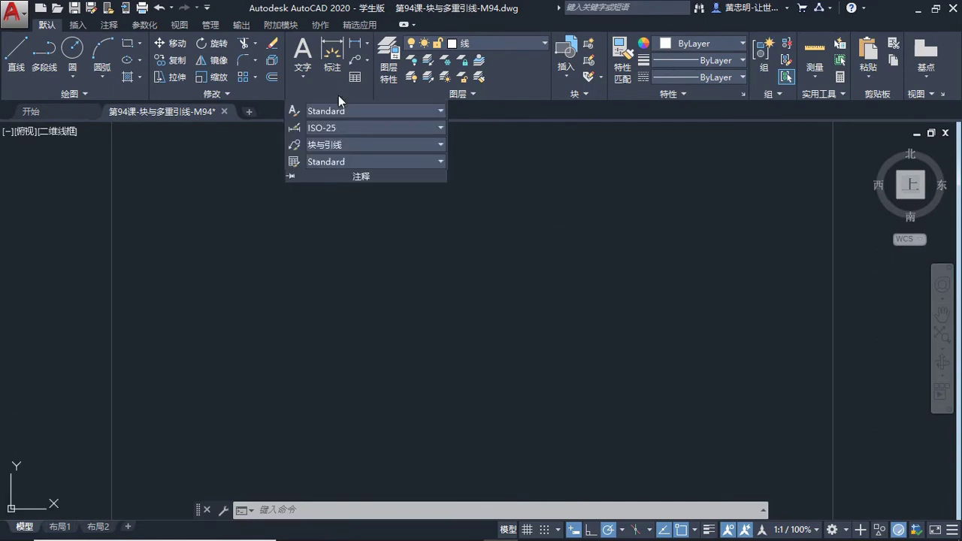
{"action": "left_click", "coordinate": [296, 149]}
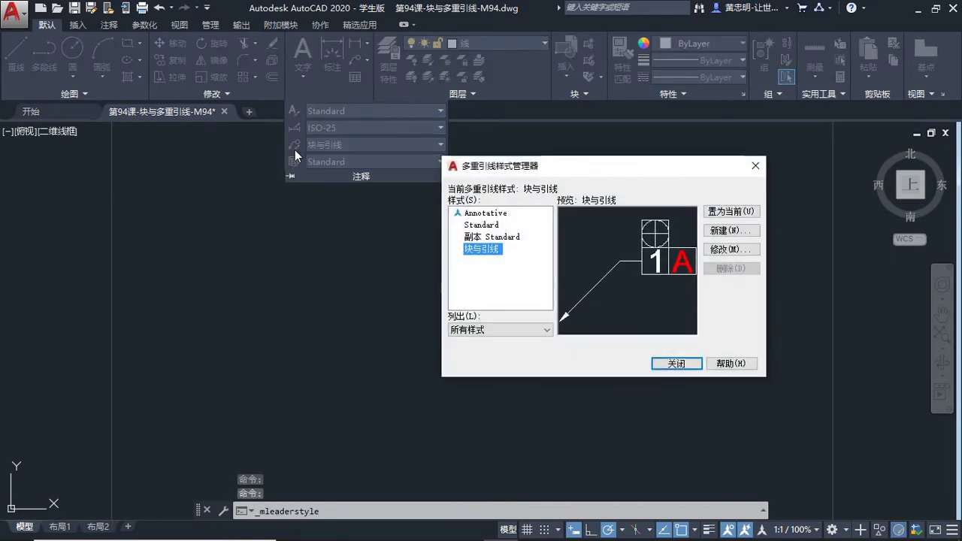
{"action": "left_click", "coordinate": [502, 226]}
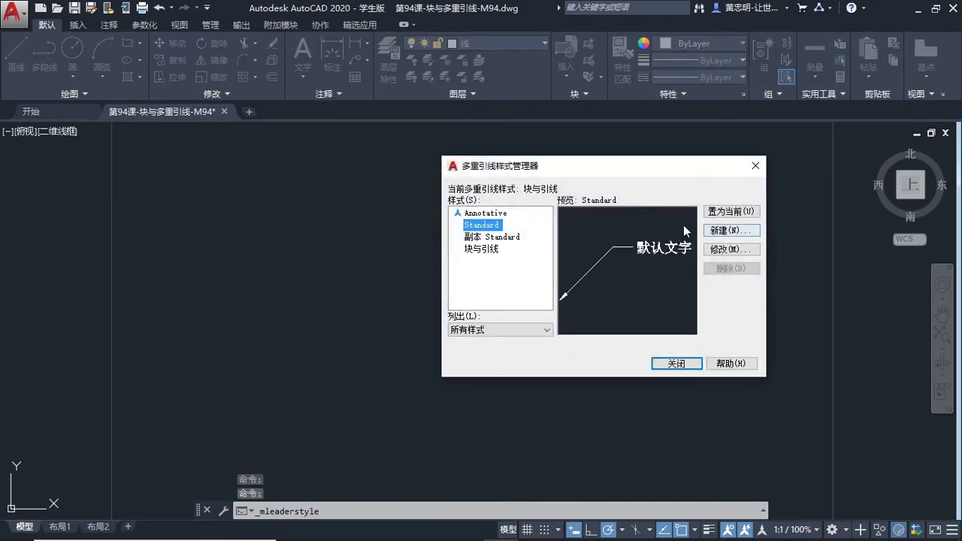
{"action": "left_click", "coordinate": [726, 235]}
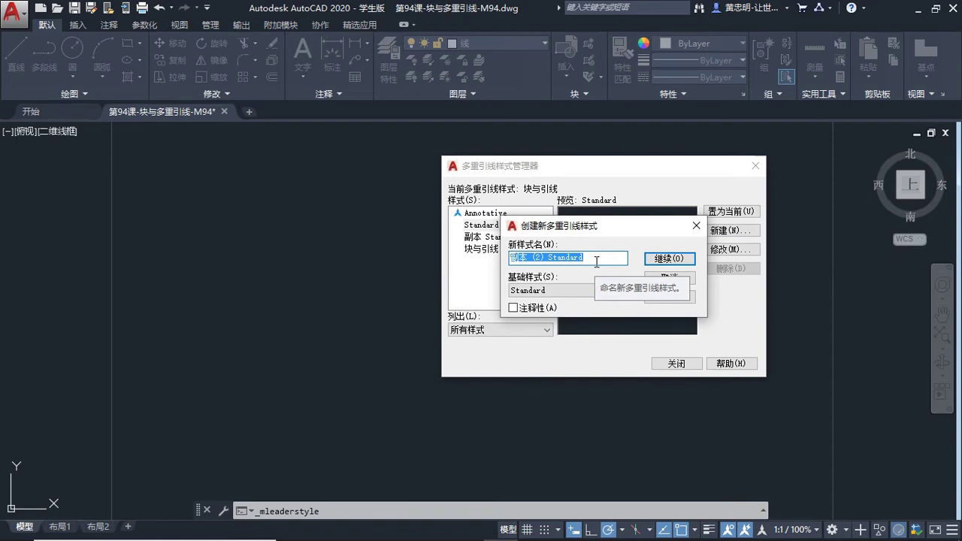
{"action": "type", "text": "0"}
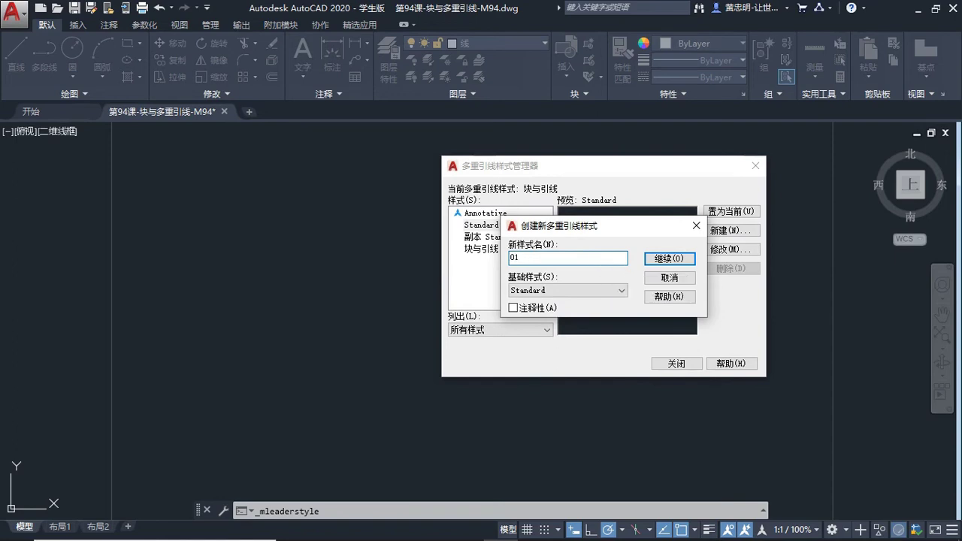
{"action": "type", "text": "1"}
{"action": "left_click", "coordinate": [670, 259]}
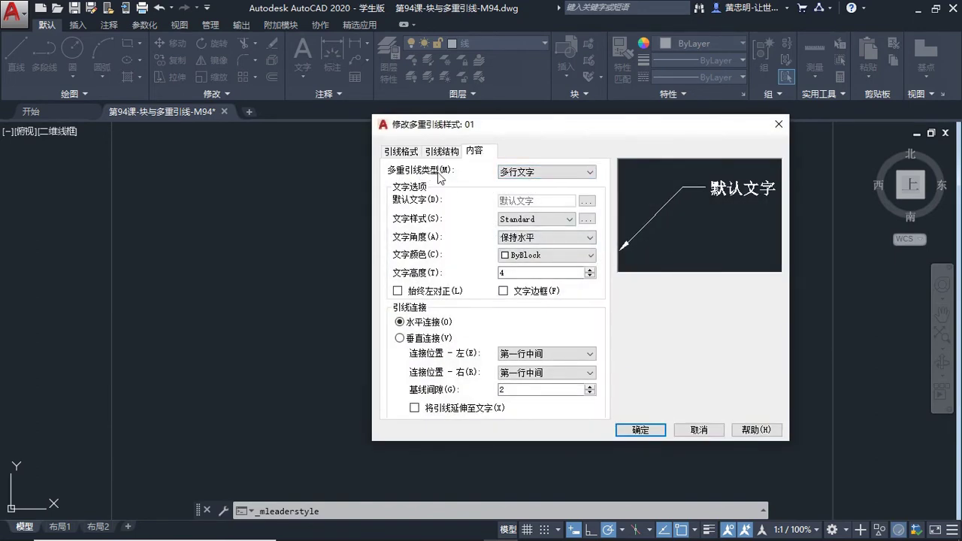
Set the multileader type of style 01 to 块 with 圆 as its source block.
{"action": "left_click", "coordinate": [535, 173]}
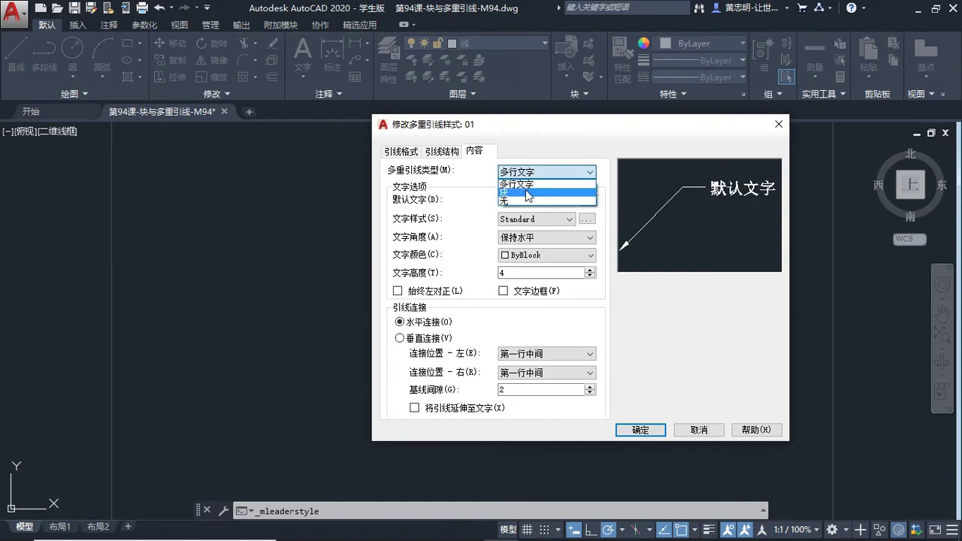
{"action": "left_click", "coordinate": [528, 192]}
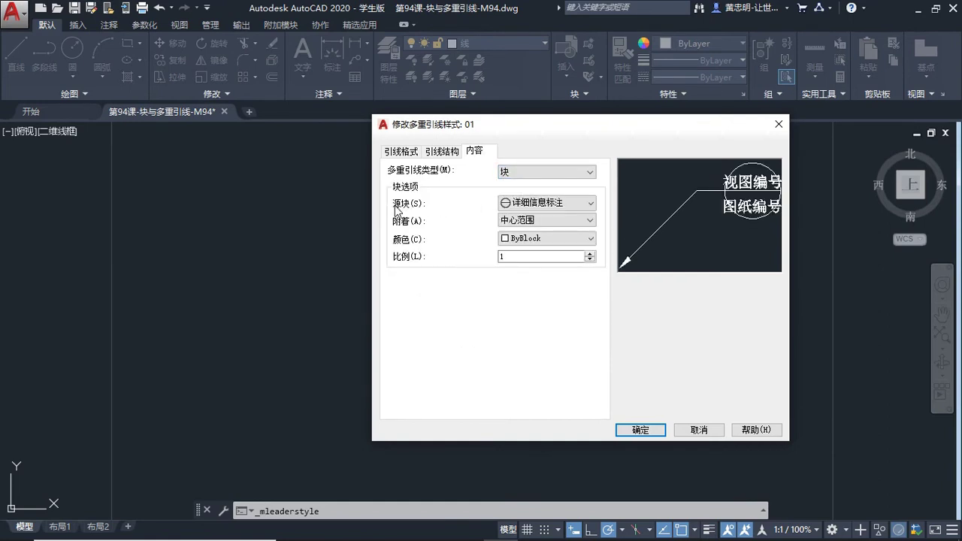
{"action": "left_click", "coordinate": [530, 204]}
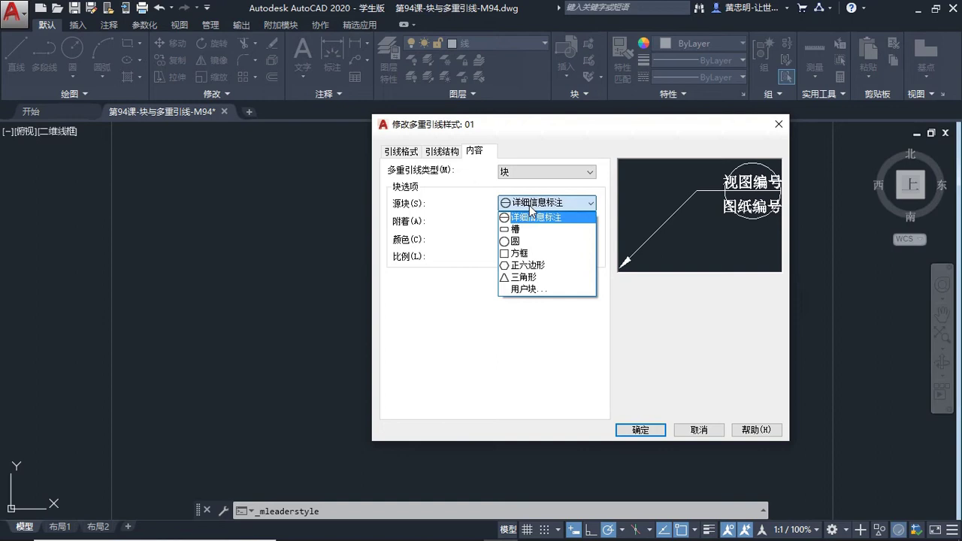
{"action": "left_click", "coordinate": [513, 241]}
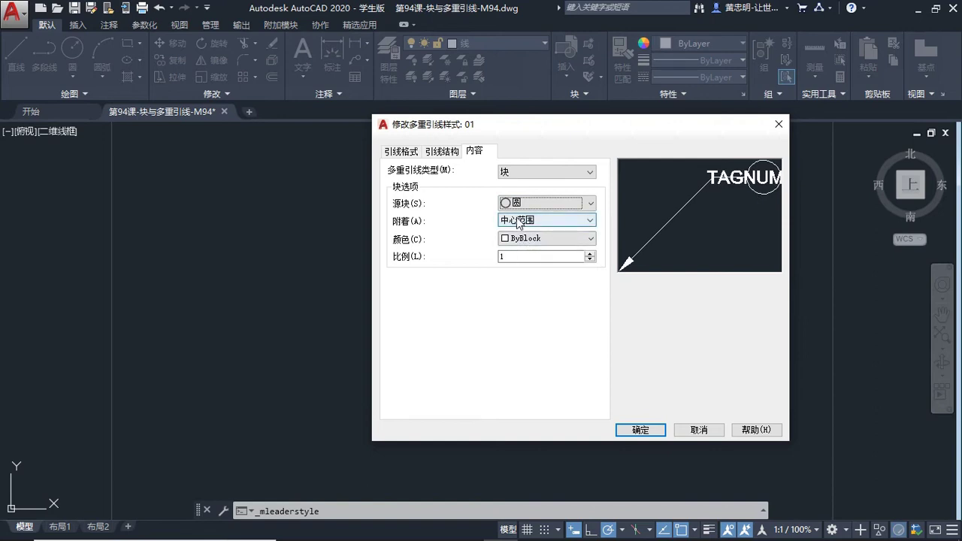
Review the leader structure and format settings of style 01, accept the style and close the multileader style manager.
{"action": "left_click", "coordinate": [443, 151]}
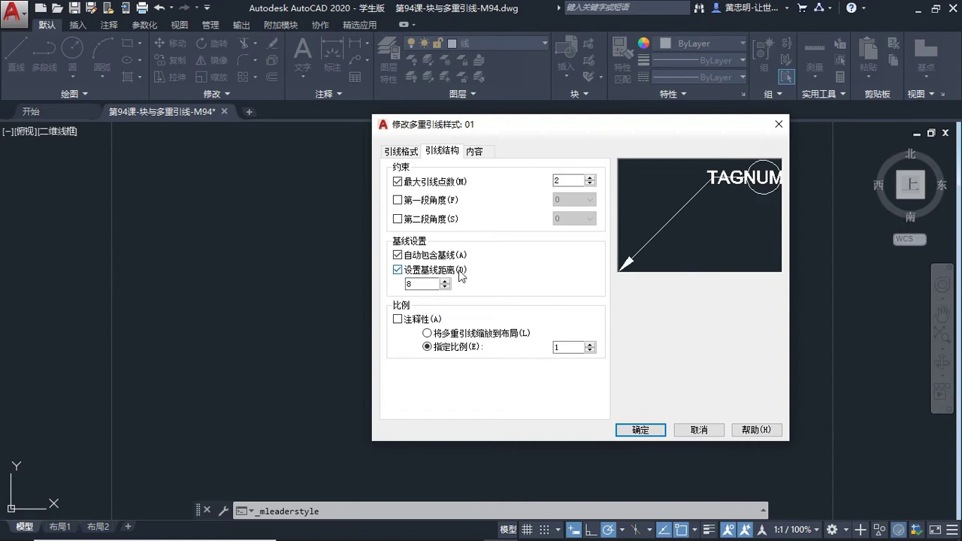
{"action": "left_click", "coordinate": [398, 153]}
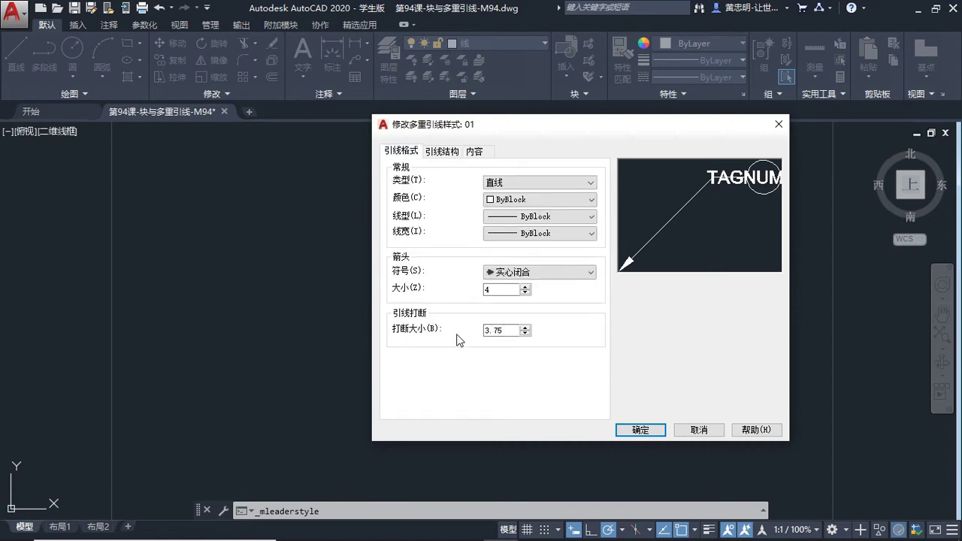
{"action": "left_click", "coordinate": [475, 151]}
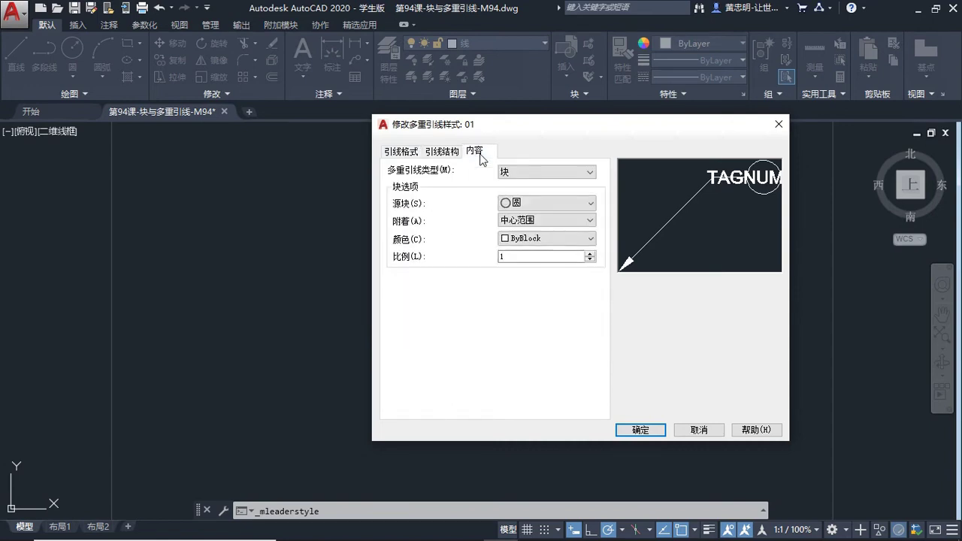
{"action": "left_click", "coordinate": [650, 430]}
{"action": "left_click", "coordinate": [675, 362]}
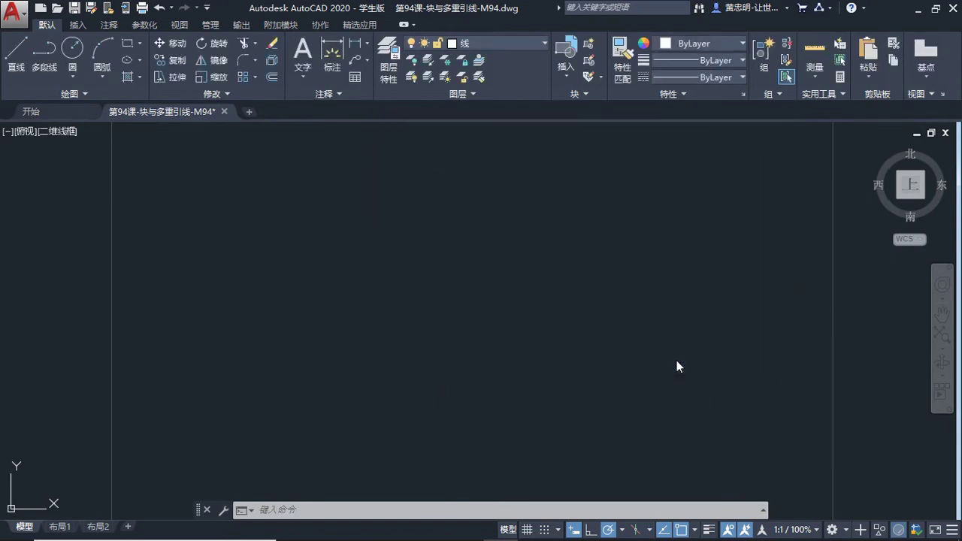
Place a circle-tagged multileader about 45 units long at about 34° in the empty area, with tag number 1.
{"action": "left_click", "coordinate": [332, 93]}
{"action": "left_click", "coordinate": [354, 60]}
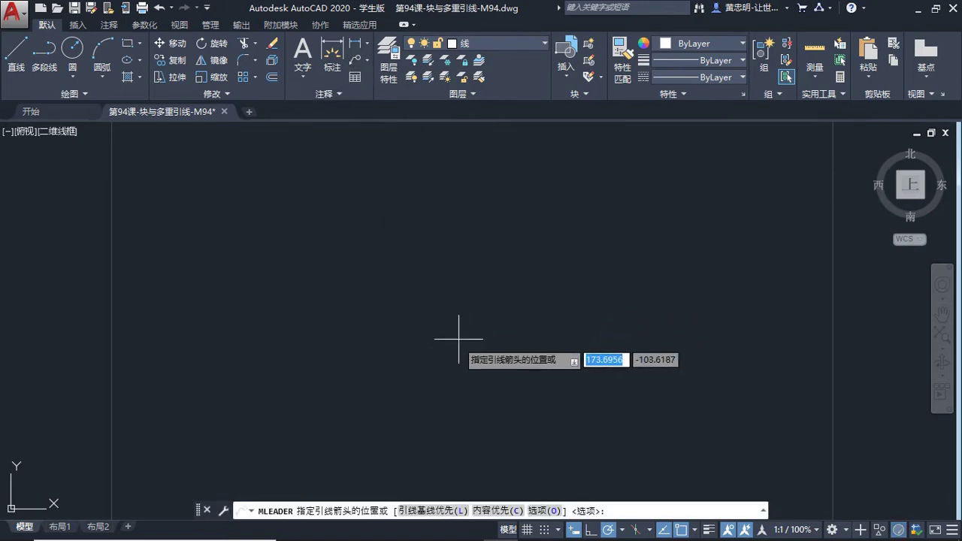
{"action": "left_click", "coordinate": [435, 379]}
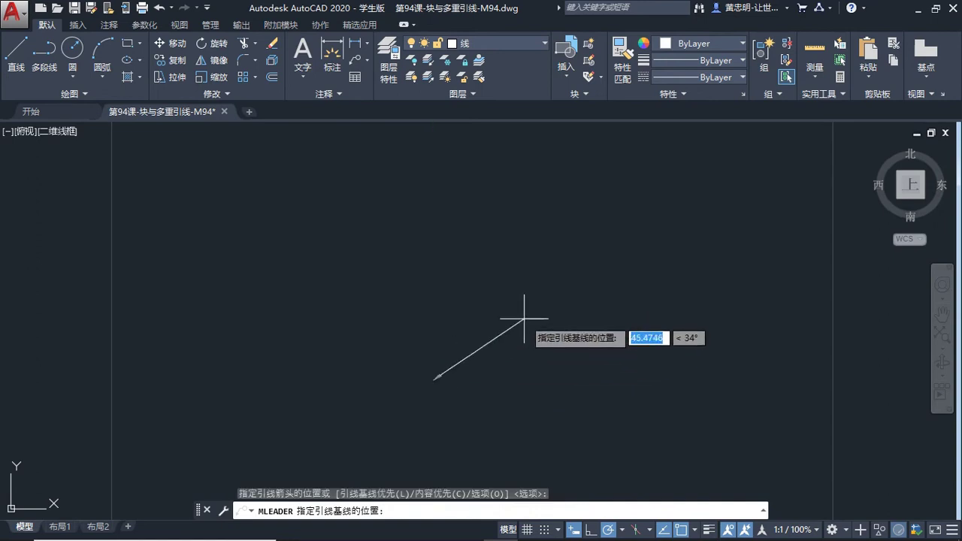
{"action": "left_click", "coordinate": [523, 318]}
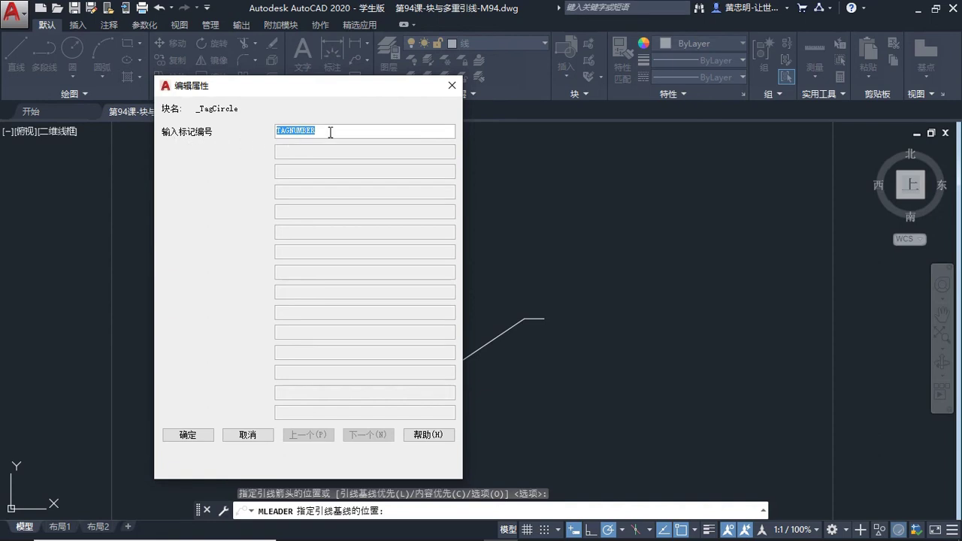
{"action": "type", "text": "1"}
{"action": "left_click", "coordinate": [188, 434]}
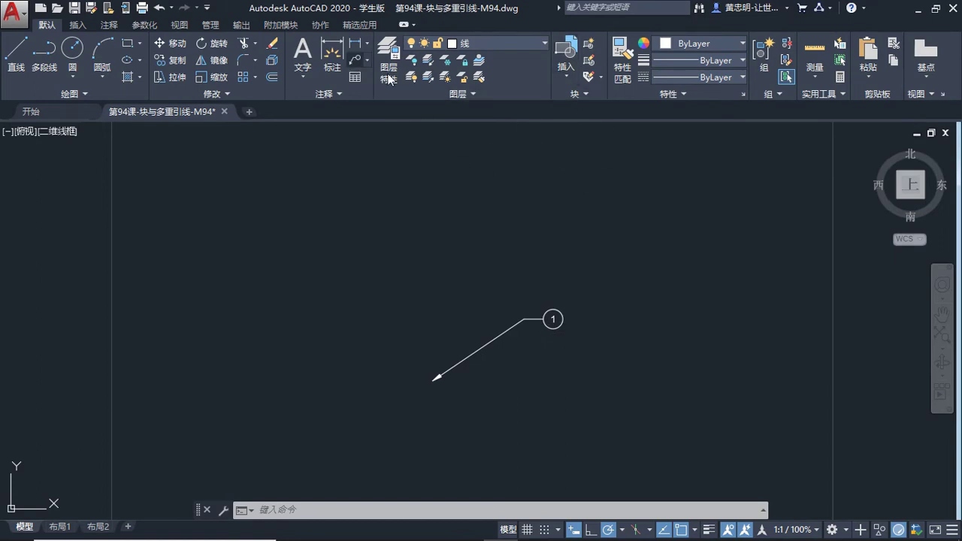
Place a second circle-tagged multileader above the first one, with tag number 2.
{"action": "key", "text": "space"}
{"action": "left_click", "coordinate": [407, 340]}
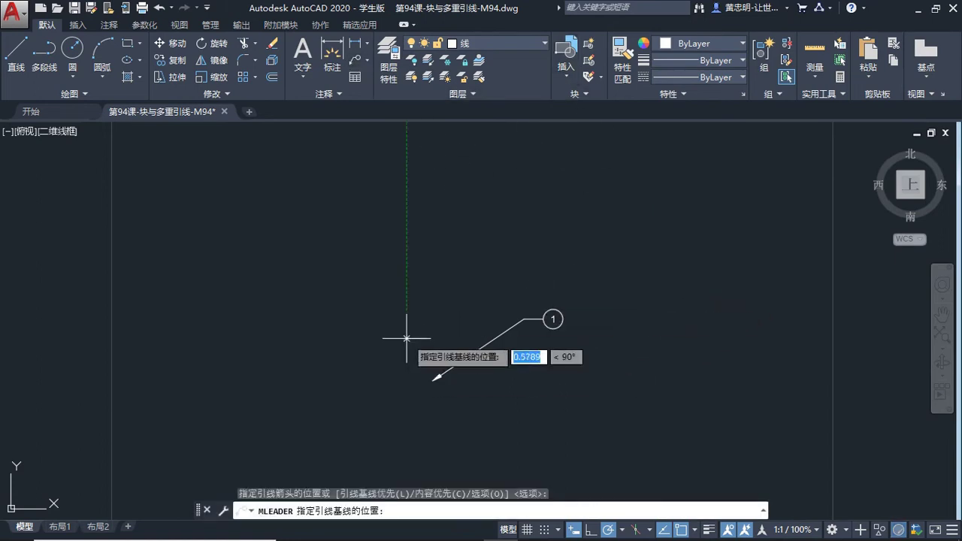
{"action": "left_click", "coordinate": [515, 221]}
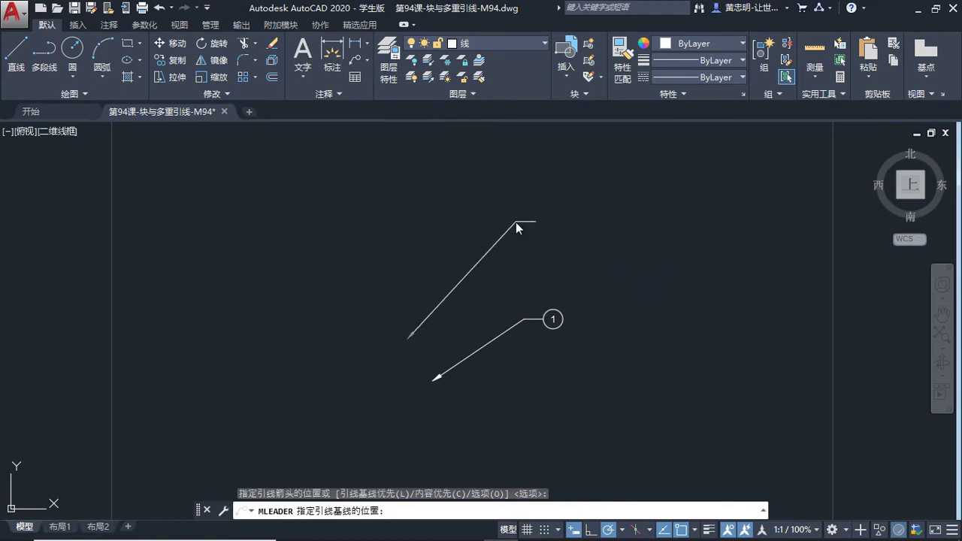
{"action": "type", "text": "2"}
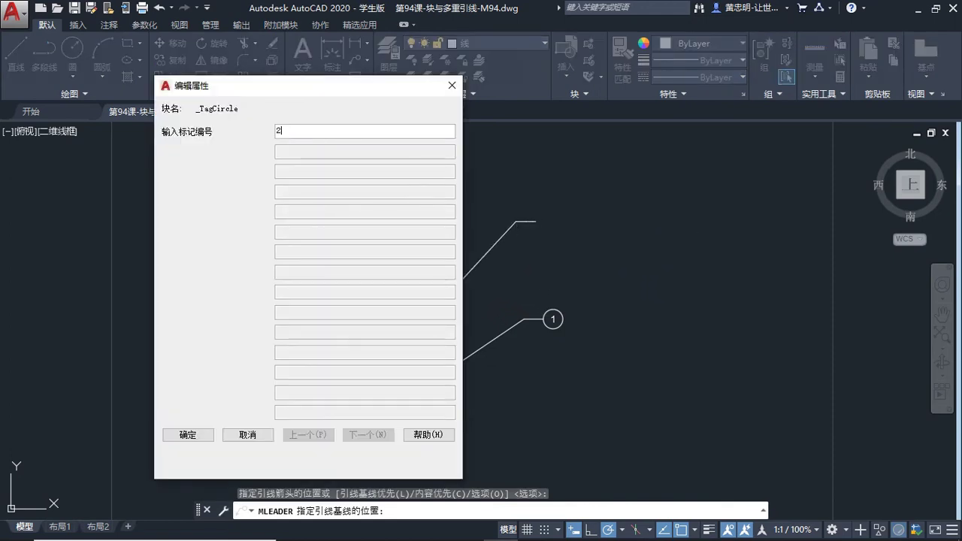
{"action": "left_click", "coordinate": [187, 435]}
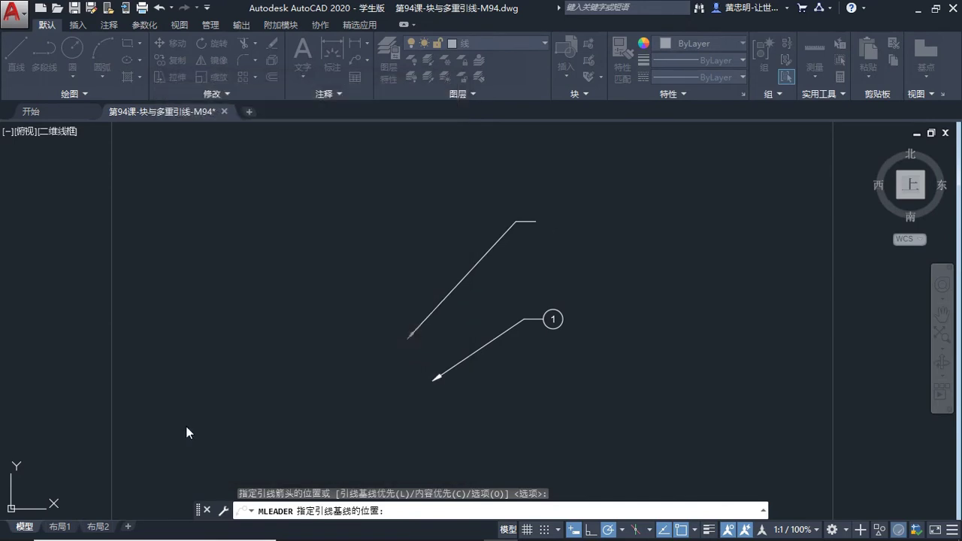
Place a third circle-tagged multileader above and to the left of leader 2, with tag number 3.
{"action": "left_click", "coordinate": [356, 62]}
{"action": "left_click", "coordinate": [357, 244]}
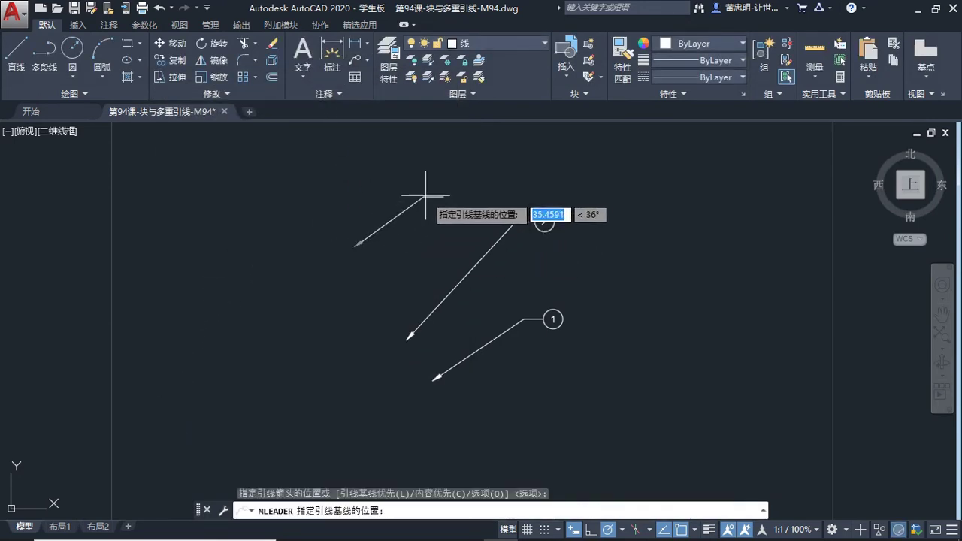
{"action": "left_click", "coordinate": [461, 196]}
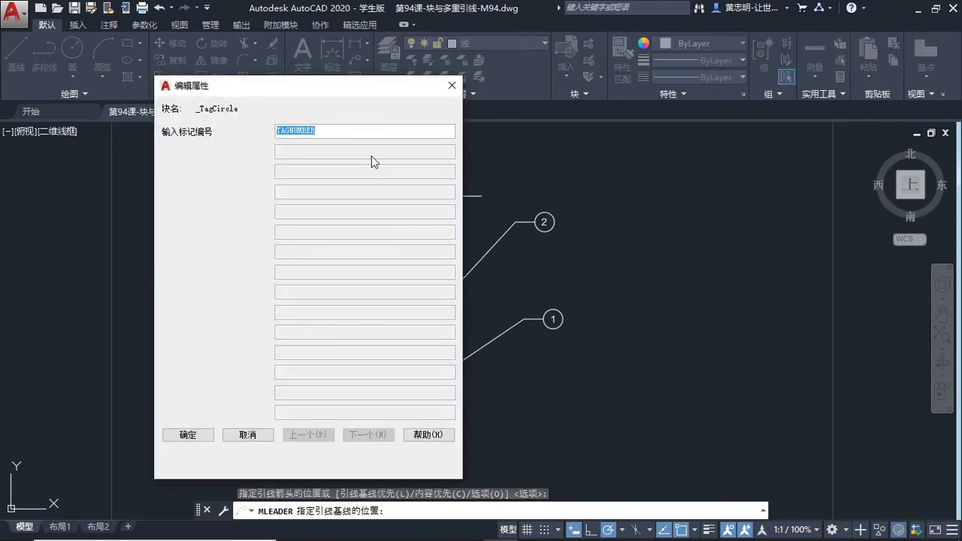
{"action": "type", "text": "3"}
{"action": "left_click", "coordinate": [188, 434]}
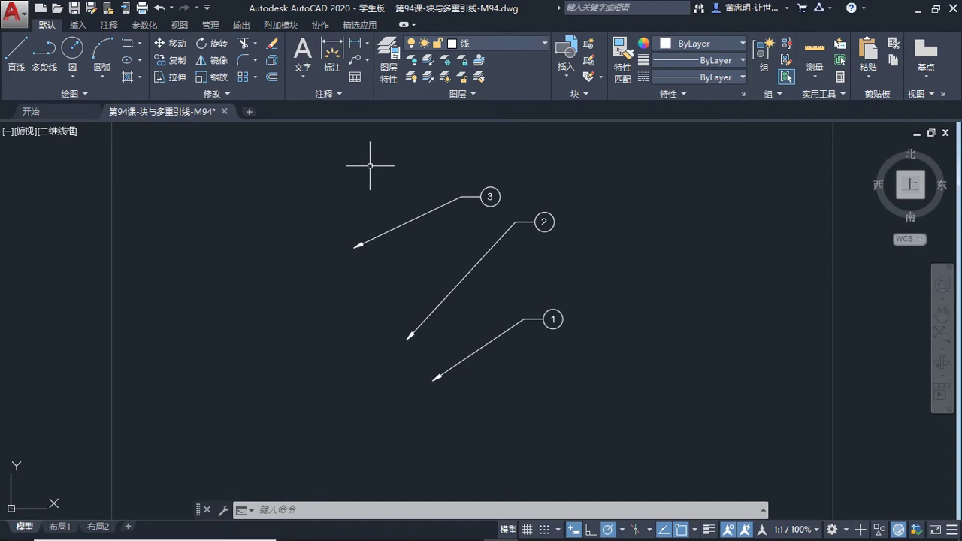
{"action": "left_click", "coordinate": [367, 58]}
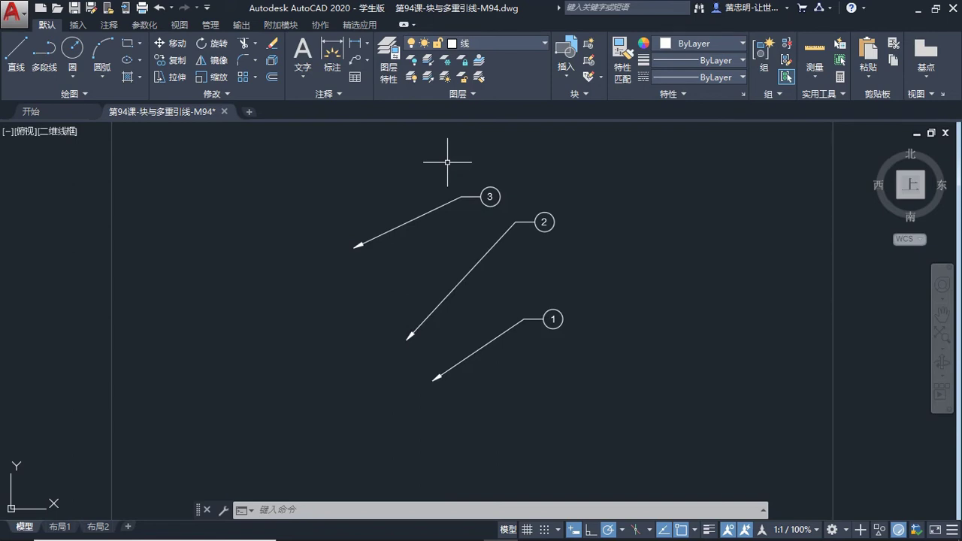
{"action": "left_click", "coordinate": [523, 238]}
{"action": "left_click", "coordinate": [383, 208]}
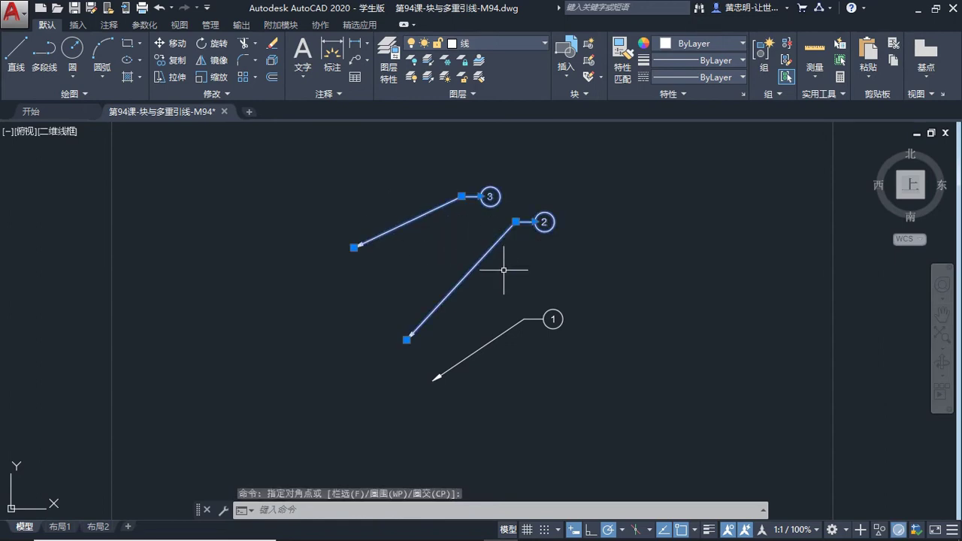
{"action": "key", "text": "Escape"}
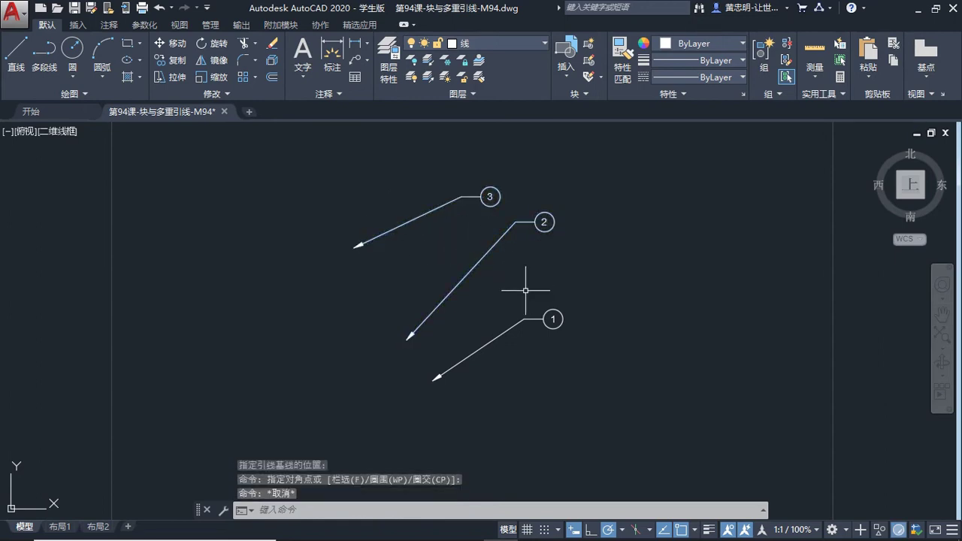
{"action": "left_click", "coordinate": [489, 340]}
{"action": "key", "text": "Escape"}
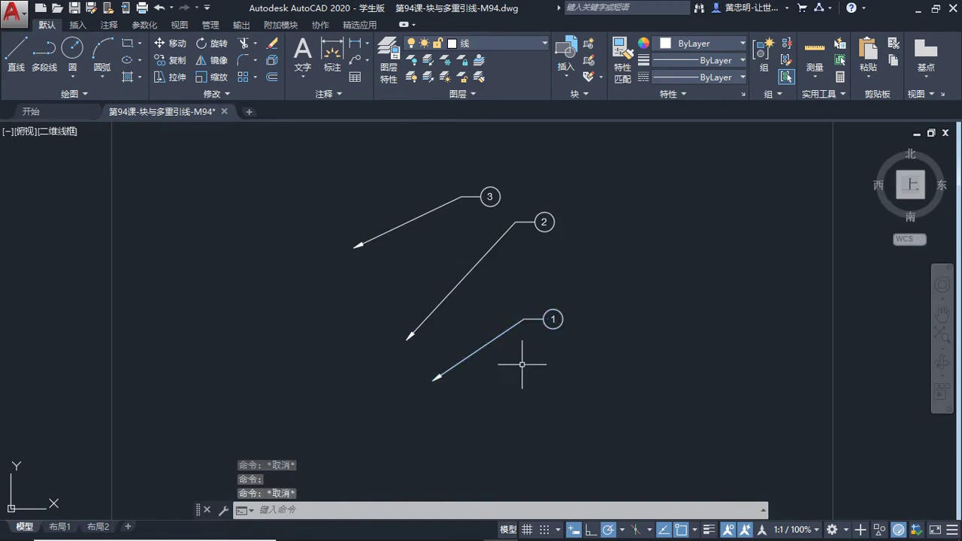
Draw a reference line about 45 units long at about 34° over leader 1, from its arrow tip to its bend.
{"action": "left_click", "coordinate": [17, 54]}
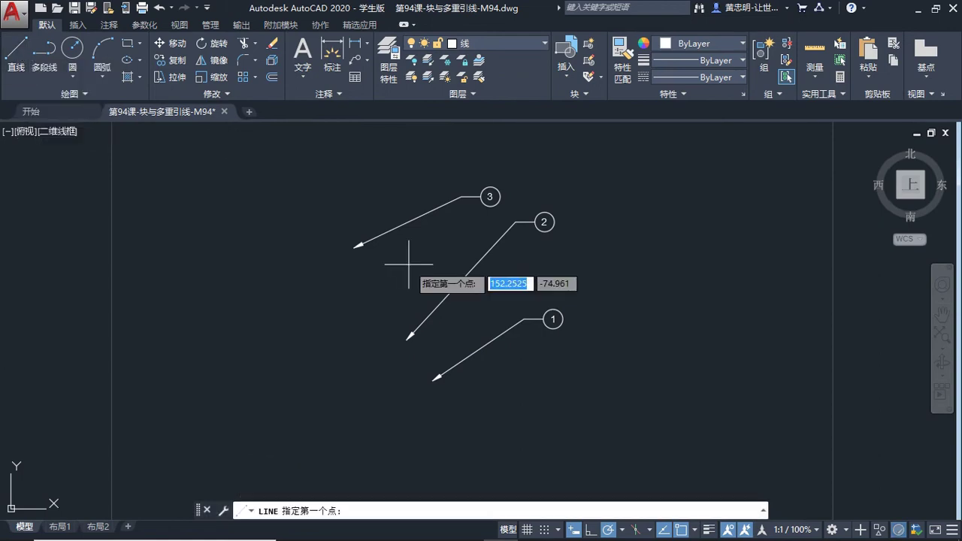
{"action": "left_click", "coordinate": [434, 379]}
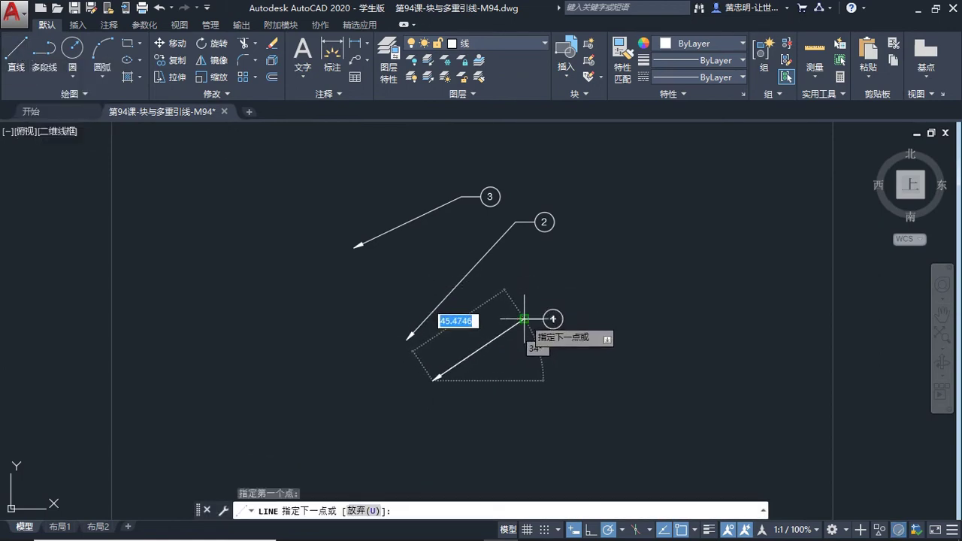
{"action": "left_click", "coordinate": [524, 319]}
{"action": "key", "text": "Escape"}
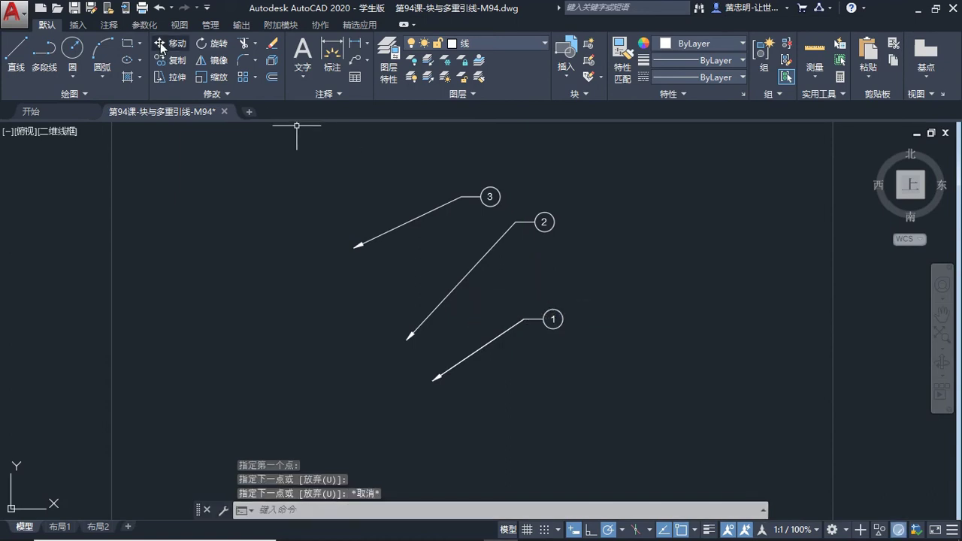
Move the reference line from leader 1's arrow tip to leader 2's arrow tip.
{"action": "left_click", "coordinate": [493, 342]}
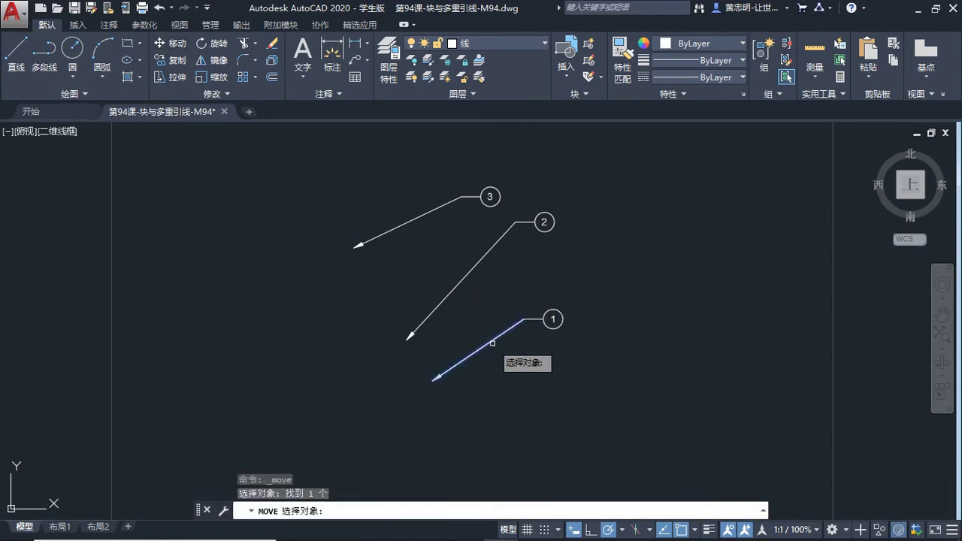
{"action": "key", "text": "Return"}
{"action": "left_click", "coordinate": [435, 378]}
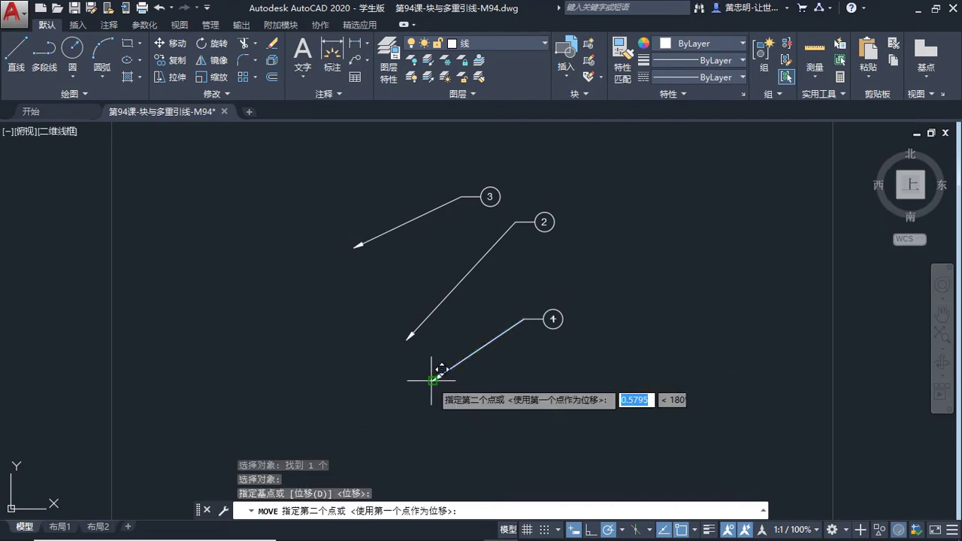
{"action": "left_click", "coordinate": [406, 338]}
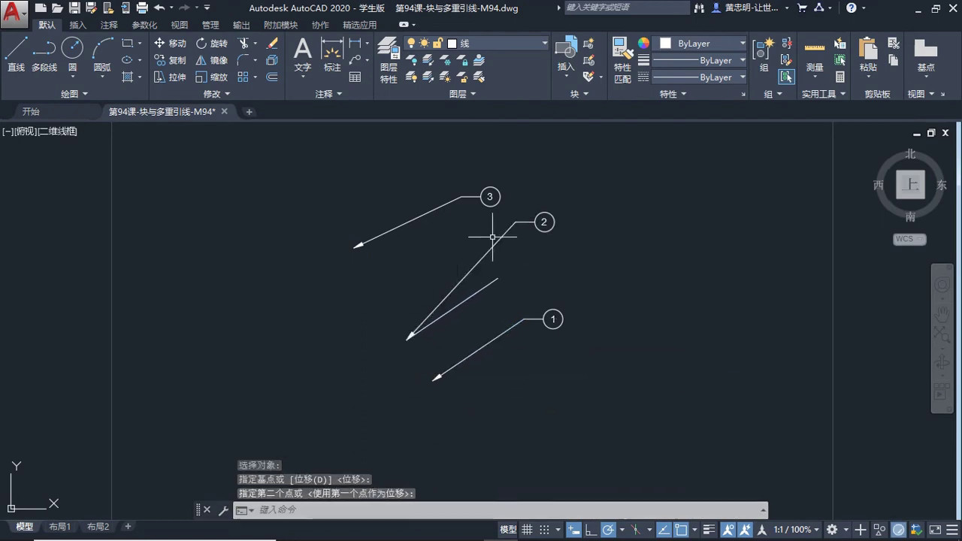
Stretch leader 2's bend point onto the upper end of the reference line so it runs parallel to leader 1.
{"action": "left_click", "coordinate": [500, 234]}
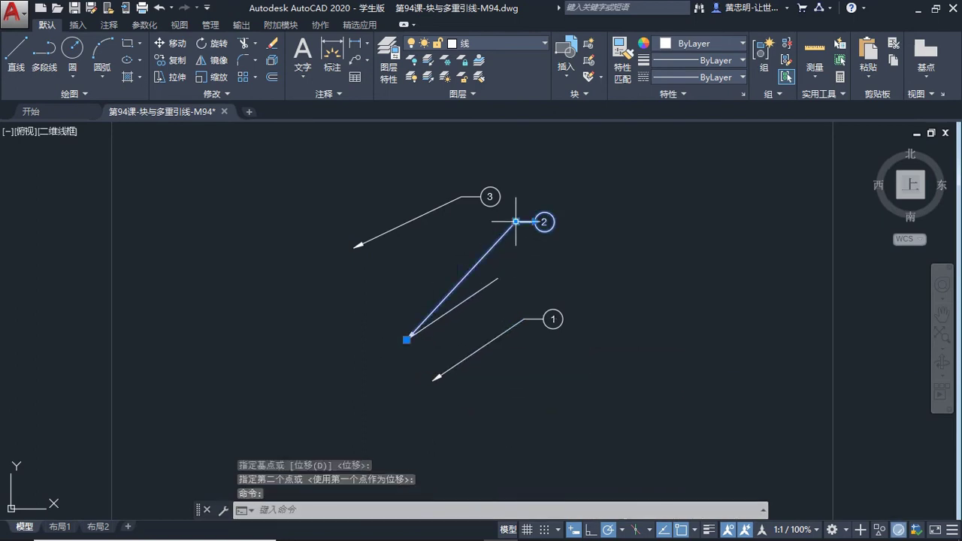
{"action": "left_click", "coordinate": [516, 222]}
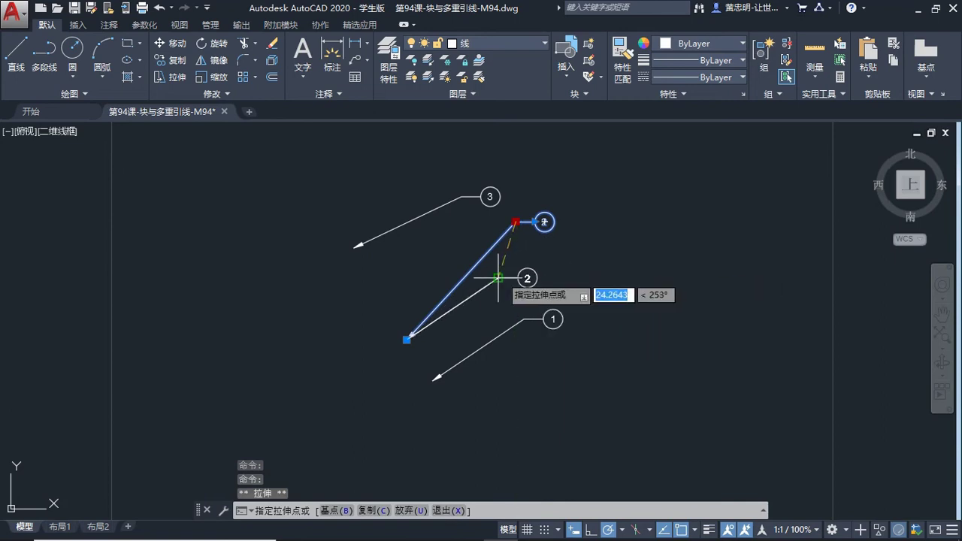
{"action": "left_click", "coordinate": [497, 277]}
{"action": "key", "text": "Escape"}
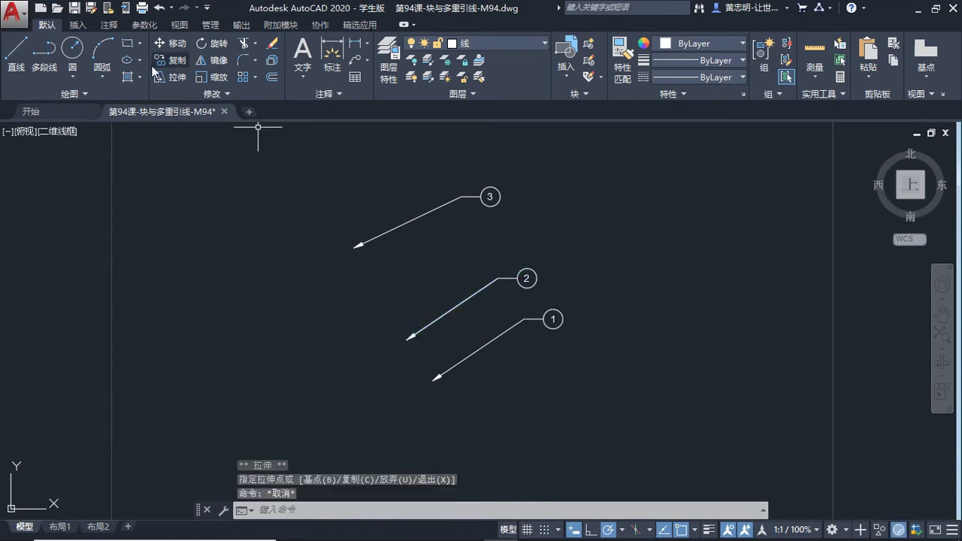
Move the reference line from leader 2's arrow tip to leader 3's arrow tip.
{"action": "left_click", "coordinate": [171, 43]}
{"action": "left_click", "coordinate": [446, 309]}
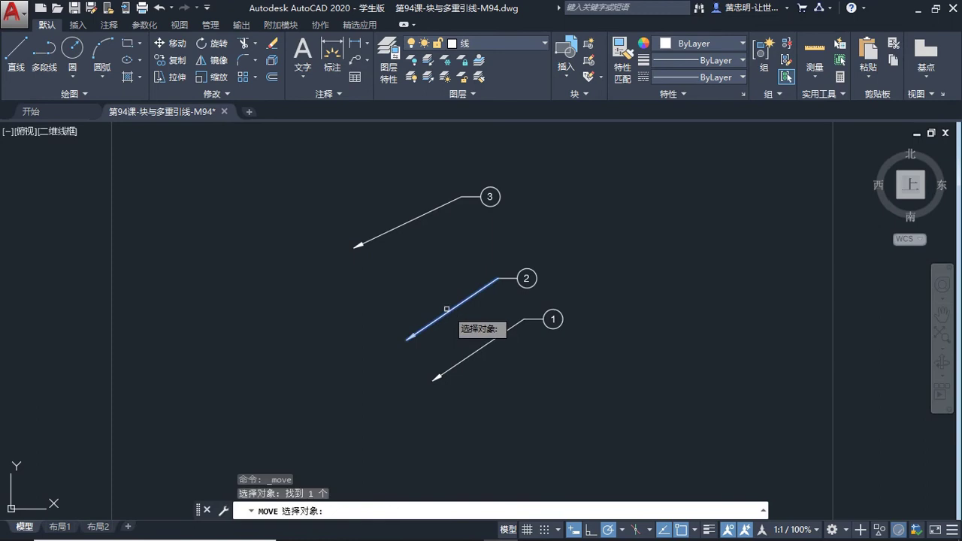
{"action": "key", "text": "Return"}
{"action": "left_click", "coordinate": [407, 341]}
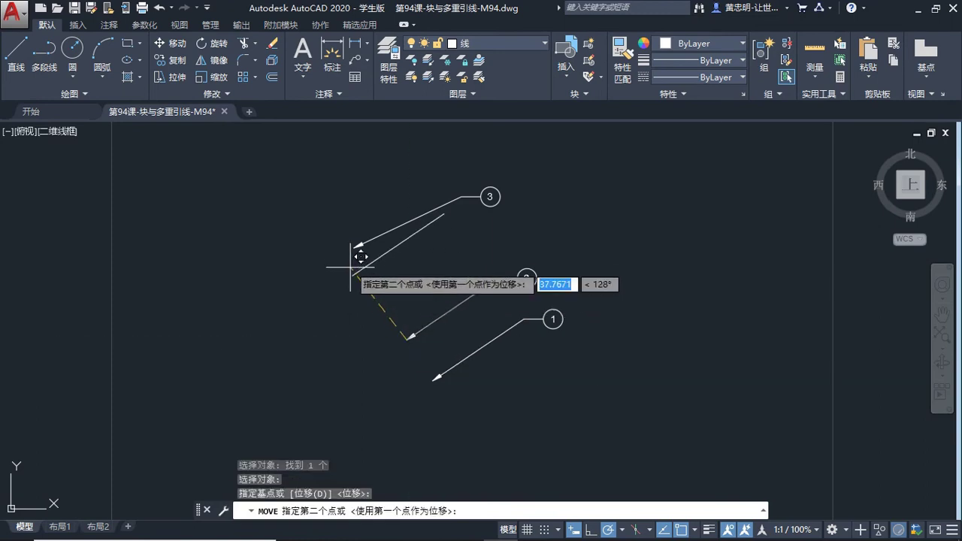
{"action": "left_click", "coordinate": [354, 247]}
Stretch leader 3's bend point onto the upper end of the reference line, and delete the reference line.
{"action": "left_click", "coordinate": [456, 201]}
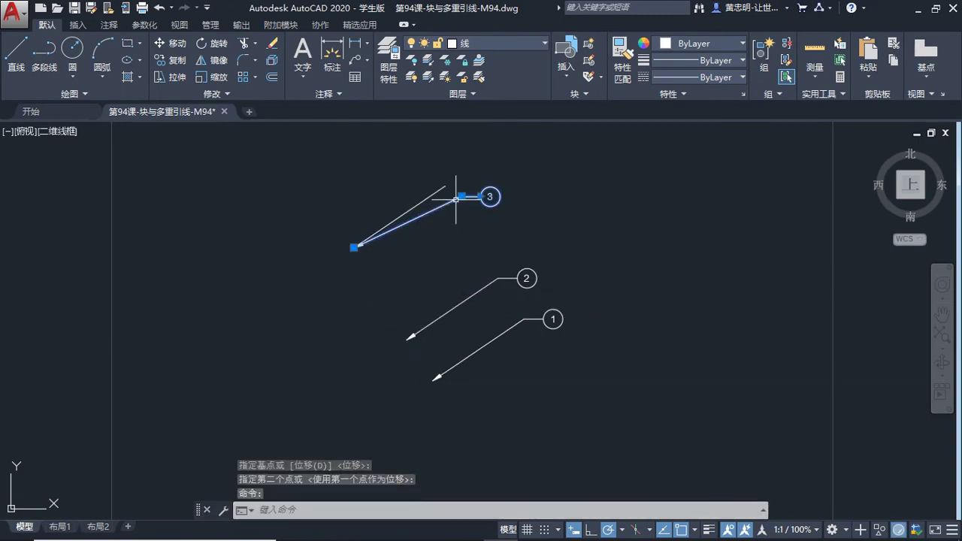
{"action": "left_click", "coordinate": [462, 196]}
{"action": "right_click", "coordinate": [444, 182]}
{"action": "key", "text": "Escape"}
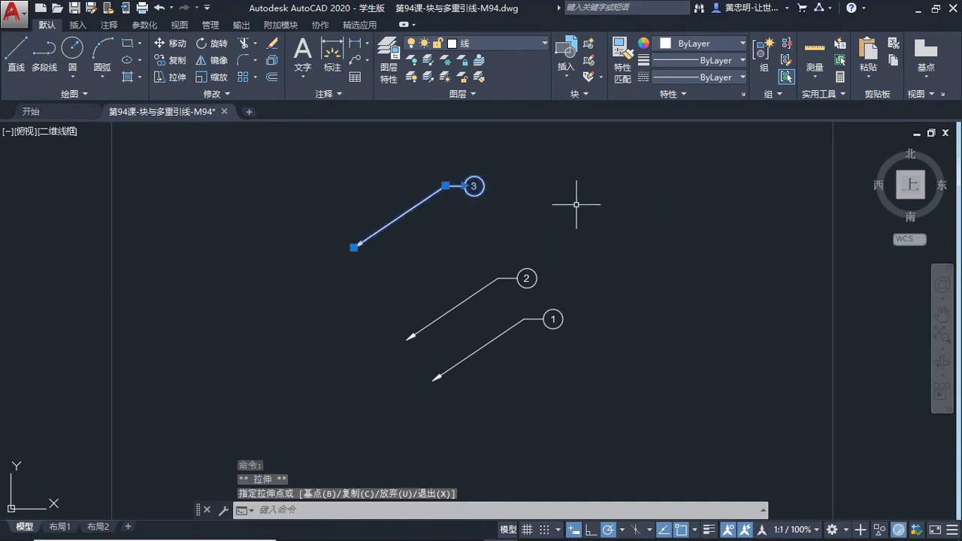
{"action": "left_click", "coordinate": [405, 212]}
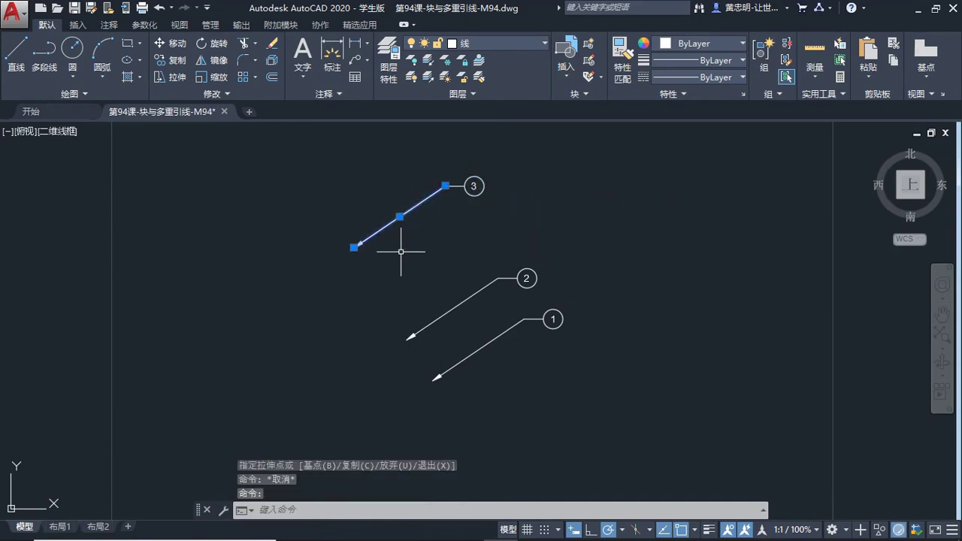
{"action": "key", "text": "Delete"}
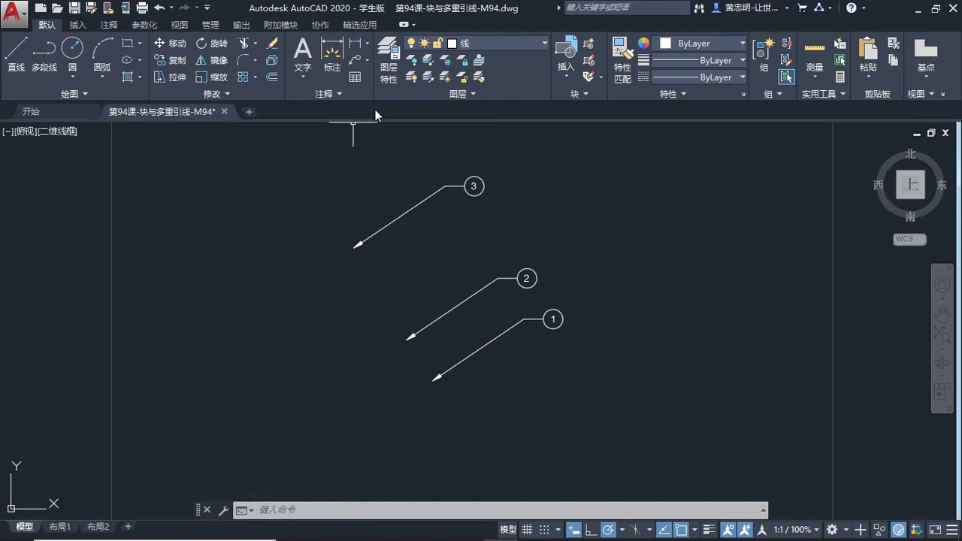
Collect multileaders 1, 2 and 3 into one leader with the circles in a horizontal row, placed above and to the right of leader 1's arrow.
{"action": "left_click", "coordinate": [367, 61]}
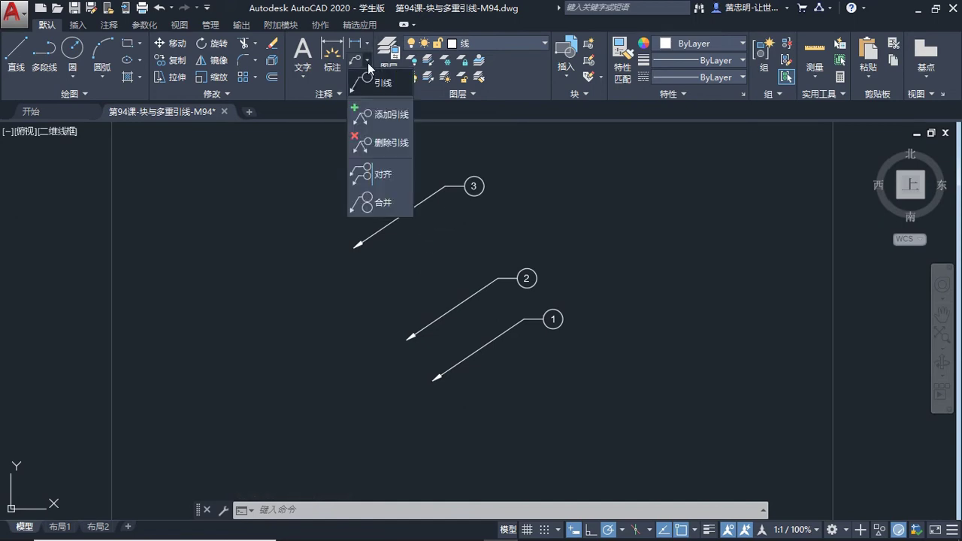
{"action": "left_click", "coordinate": [377, 204]}
{"action": "left_click", "coordinate": [630, 145]}
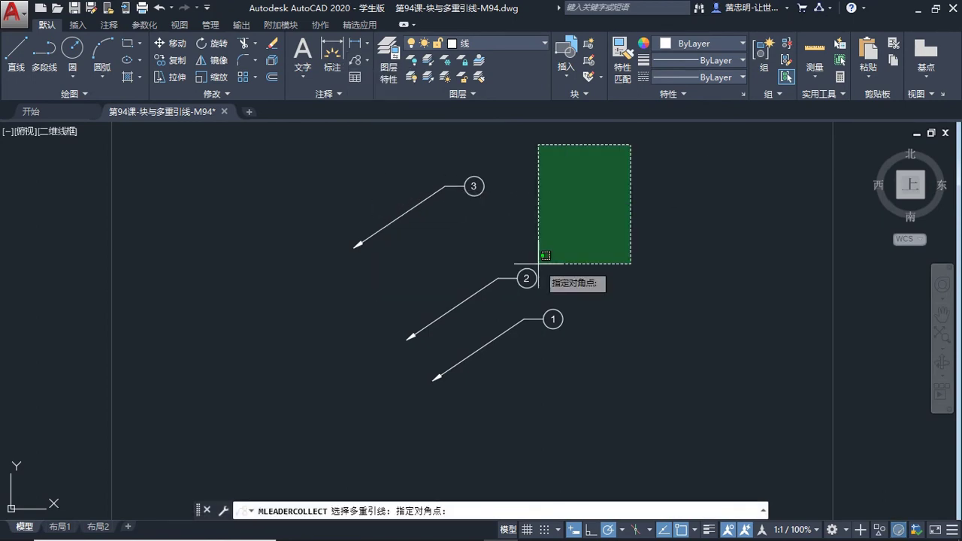
{"action": "left_click", "coordinate": [405, 355]}
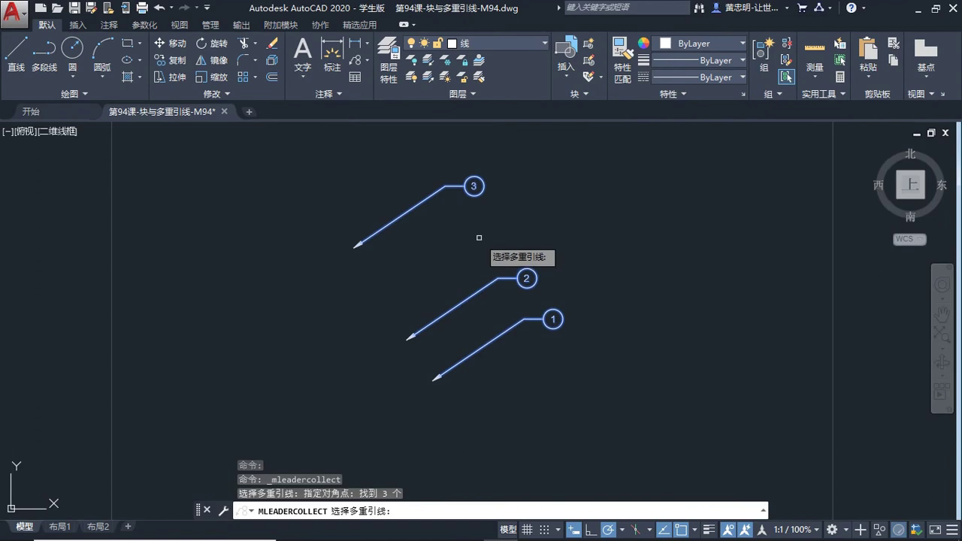
{"action": "key", "text": "Return"}
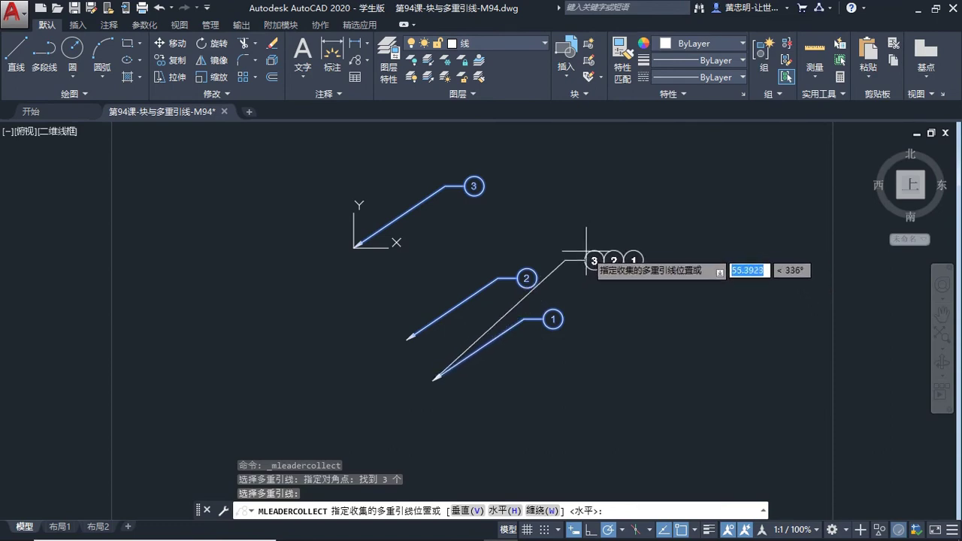
{"action": "left_click", "coordinate": [588, 250]}
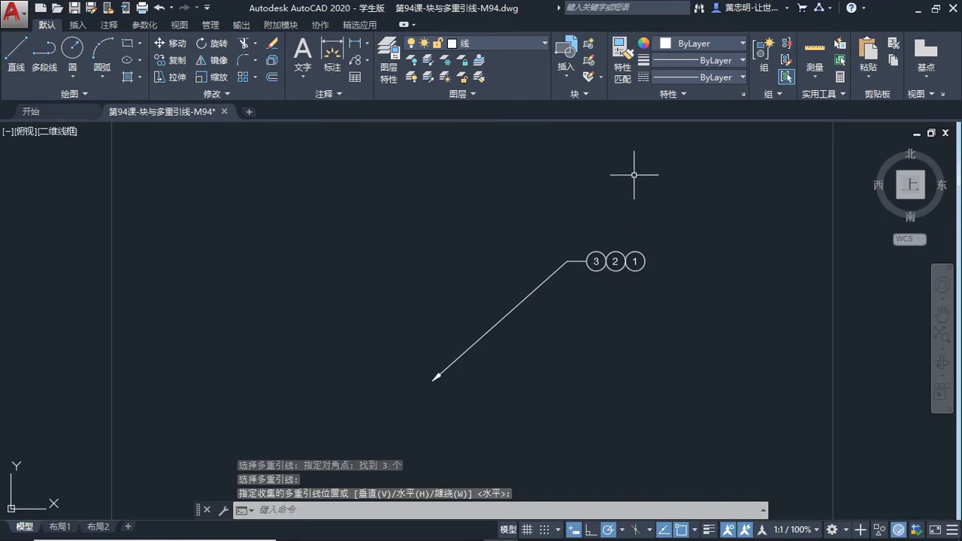
Delete the combined multileader carrying the circles 3, 2 and 1.
{"action": "left_click", "coordinate": [645, 214]}
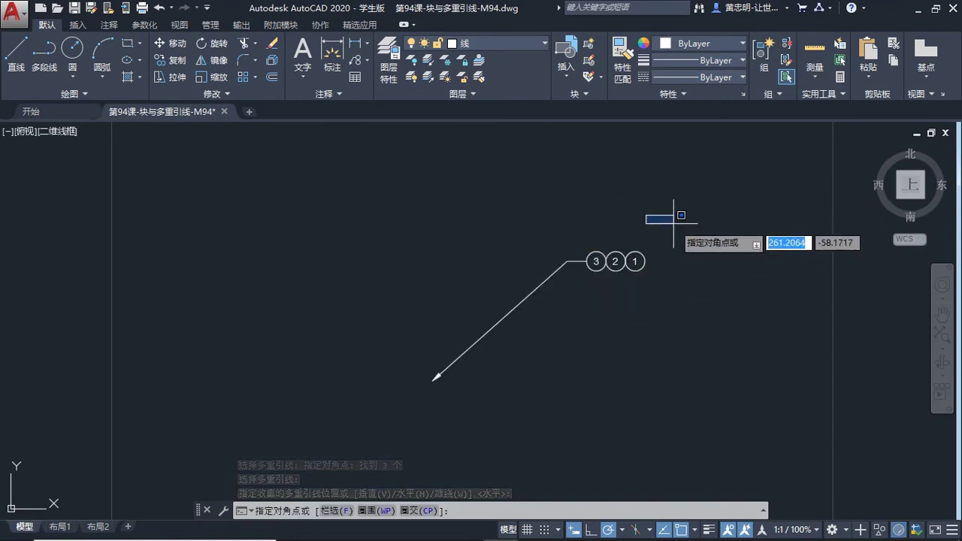
{"action": "left_click", "coordinate": [673, 218]}
{"action": "left_click", "coordinate": [626, 221]}
{"action": "left_click", "coordinate": [564, 284]}
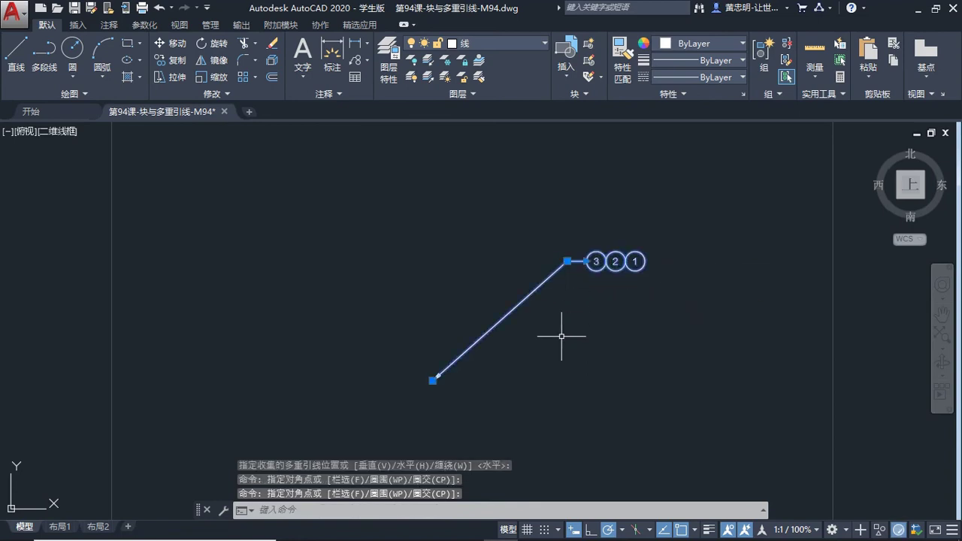
{"action": "key", "text": "Delete"}
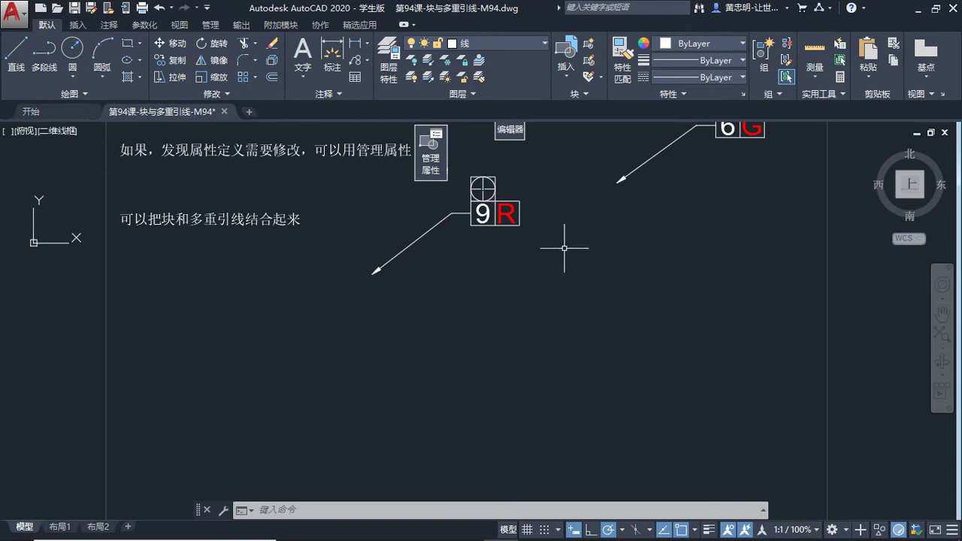
Add two more leader arrows to the 6 G multileader, both pointing down and to the left below the existing arrow.
{"action": "middle_click_drag", "start_coordinate": [578, 219], "coordinate": [588, 415]}
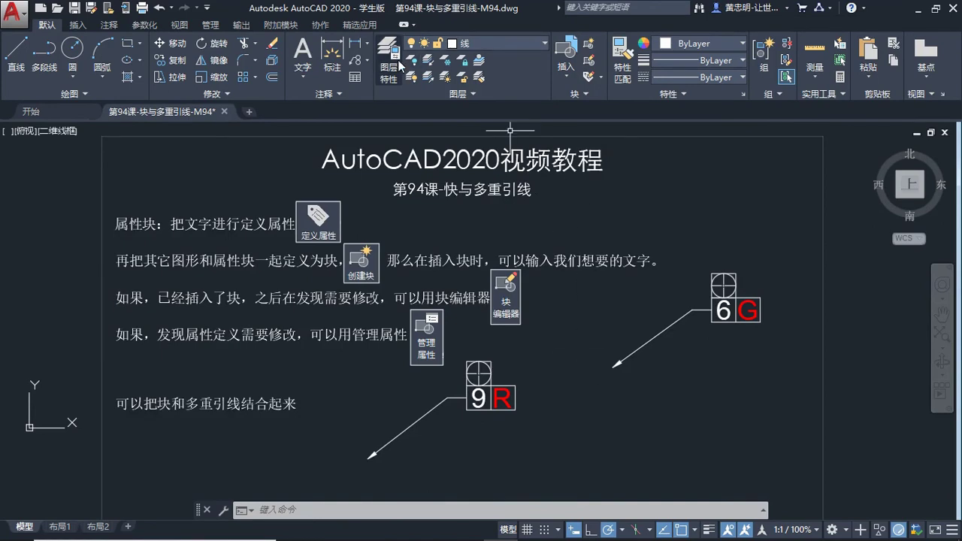
{"action": "left_click", "coordinate": [367, 59]}
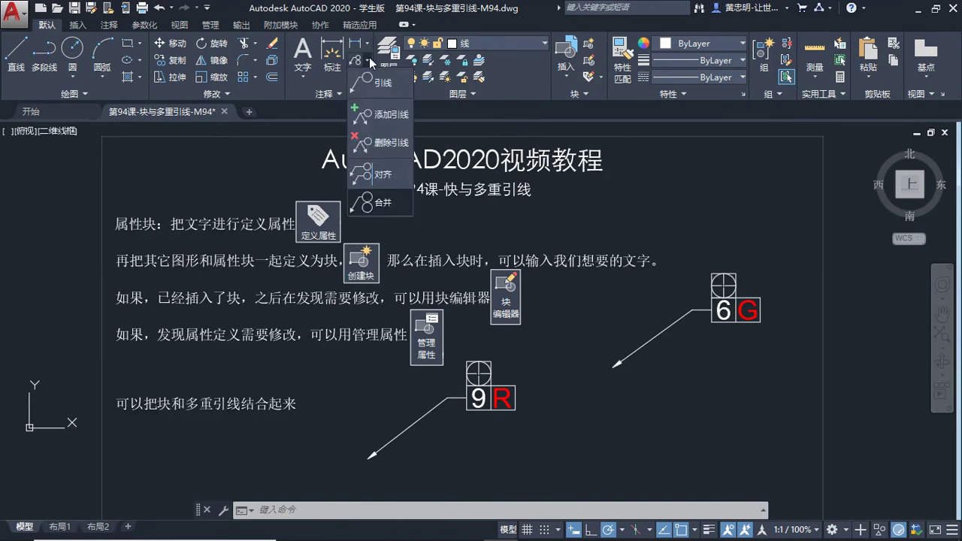
{"action": "left_click", "coordinate": [382, 117]}
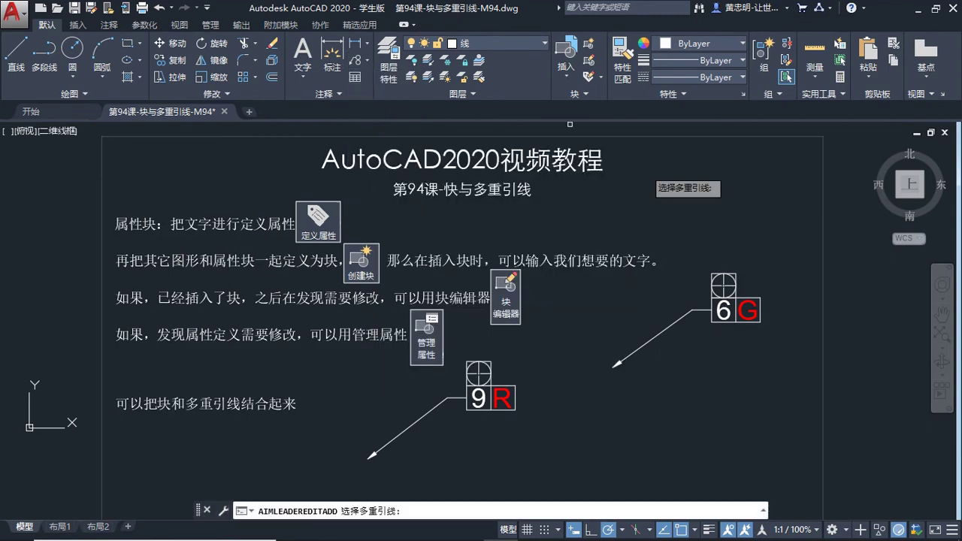
{"action": "left_click", "coordinate": [664, 331]}
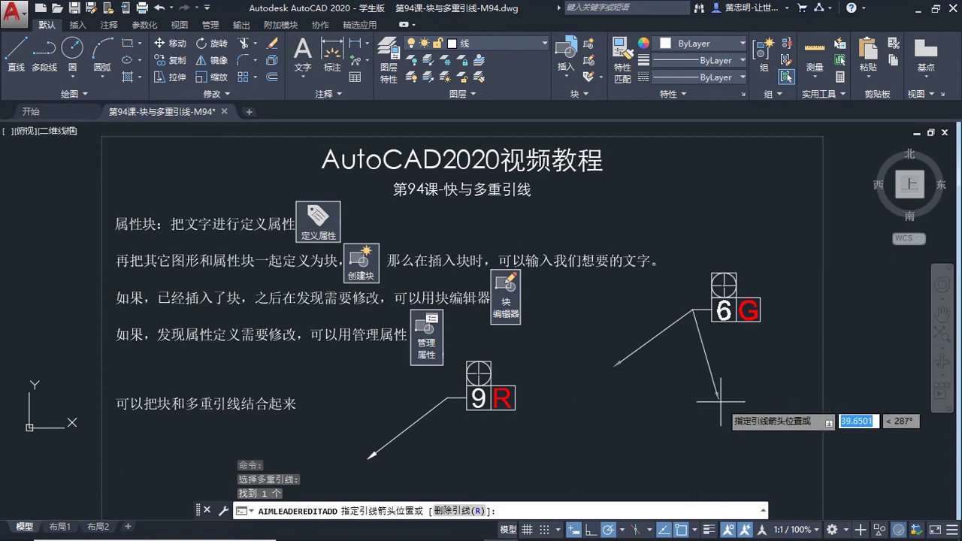
{"action": "left_click", "coordinate": [633, 408]}
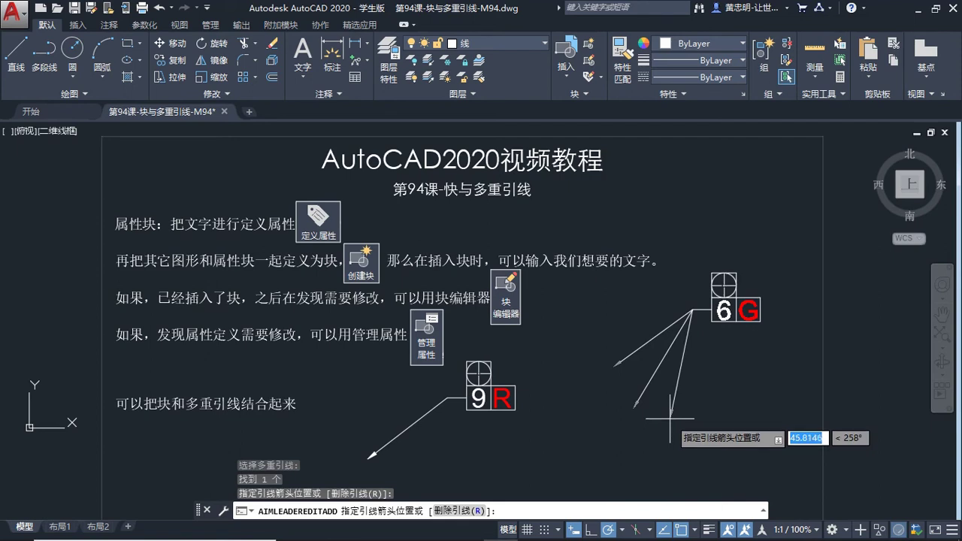
{"action": "left_click", "coordinate": [638, 439]}
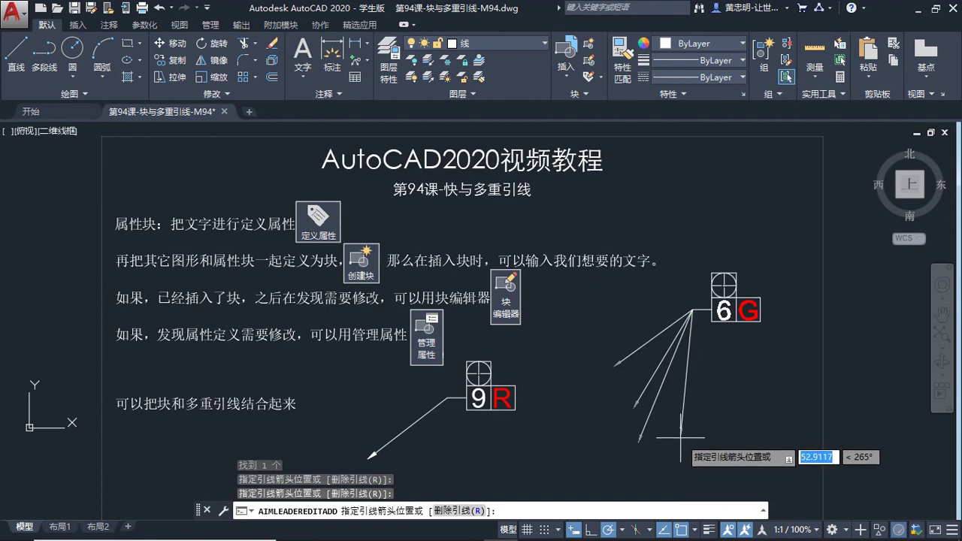
{"action": "key", "text": "Escape"}
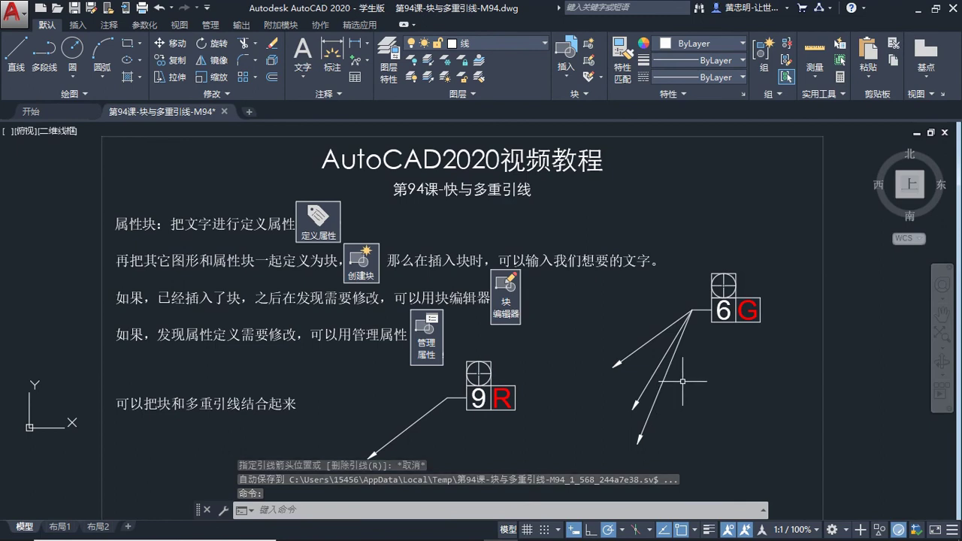
Remove the lowest, steepest leader line from the 6 G multileader, keeping its other two arrows.
{"action": "left_click", "coordinate": [368, 61]}
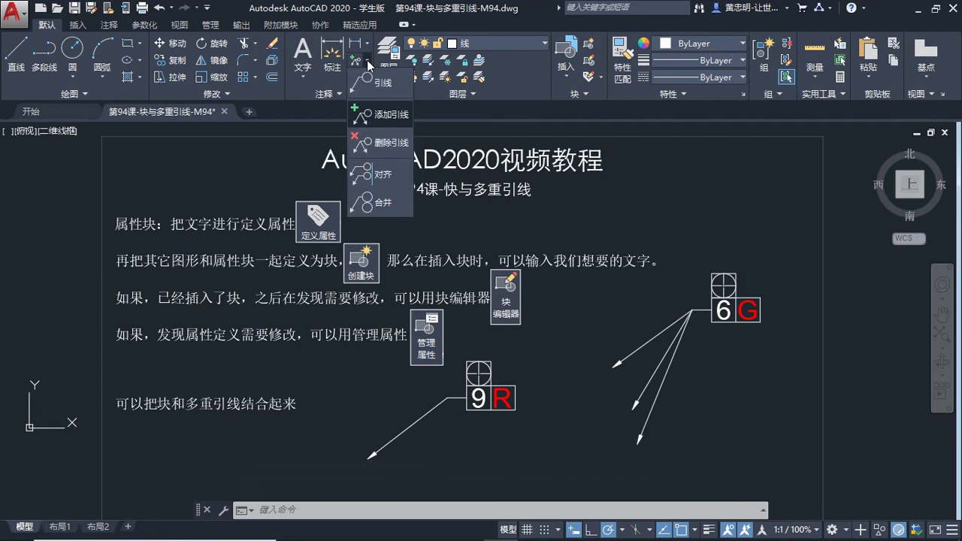
{"action": "left_click", "coordinate": [380, 144]}
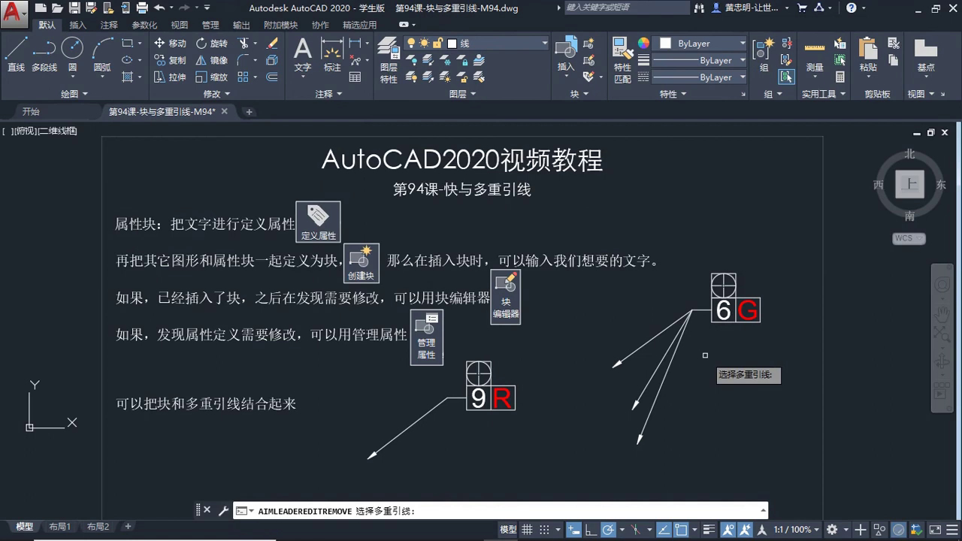
{"action": "left_click", "coordinate": [689, 311]}
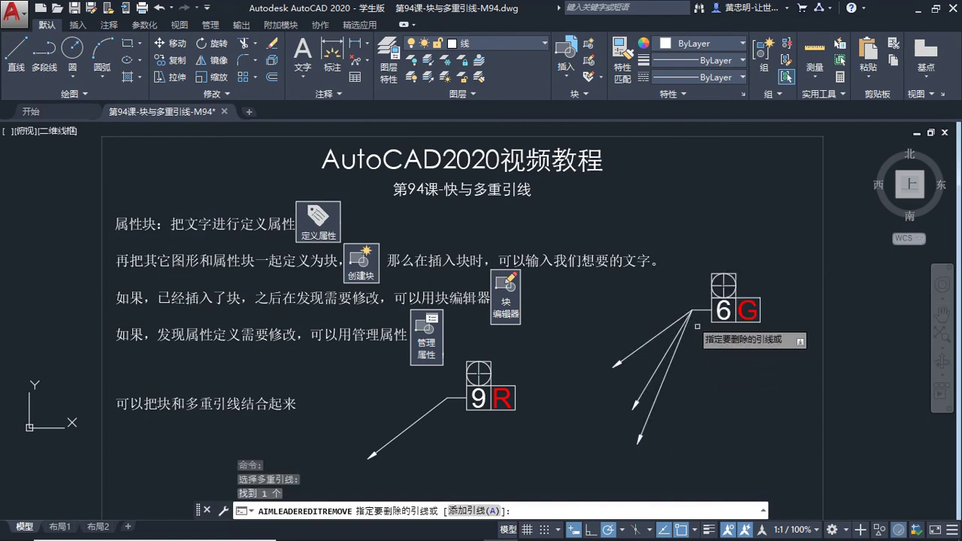
{"action": "left_click", "coordinate": [667, 371]}
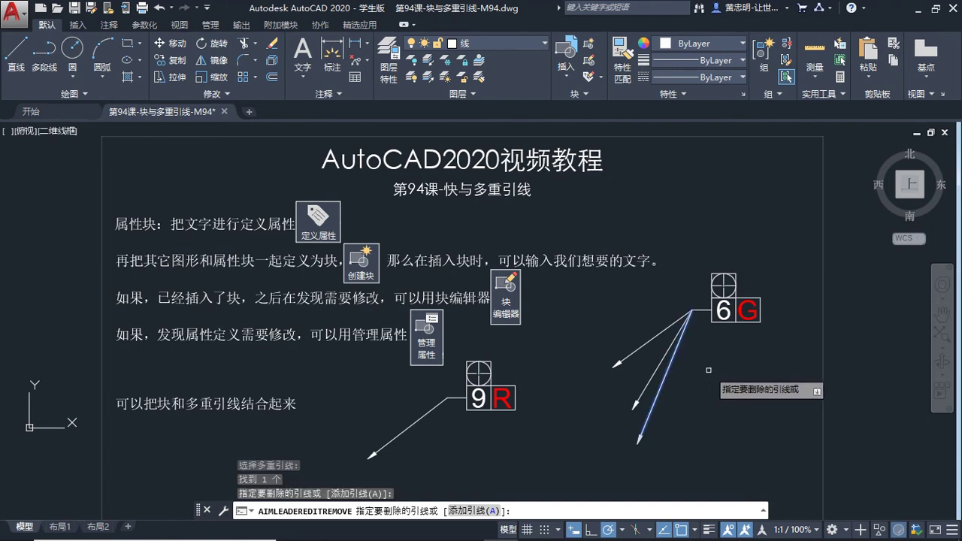
{"action": "key", "text": "Return"}
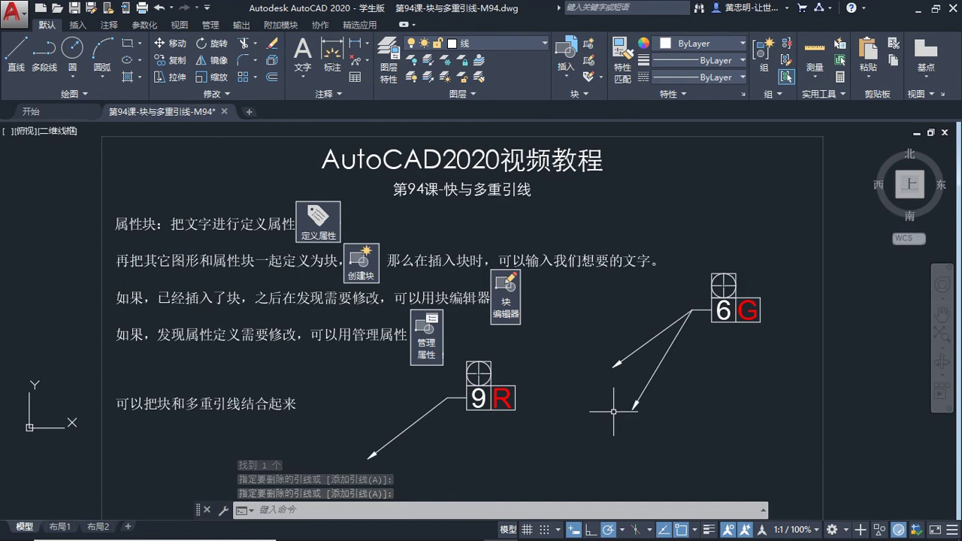
{"action": "left_click", "coordinate": [366, 60]}
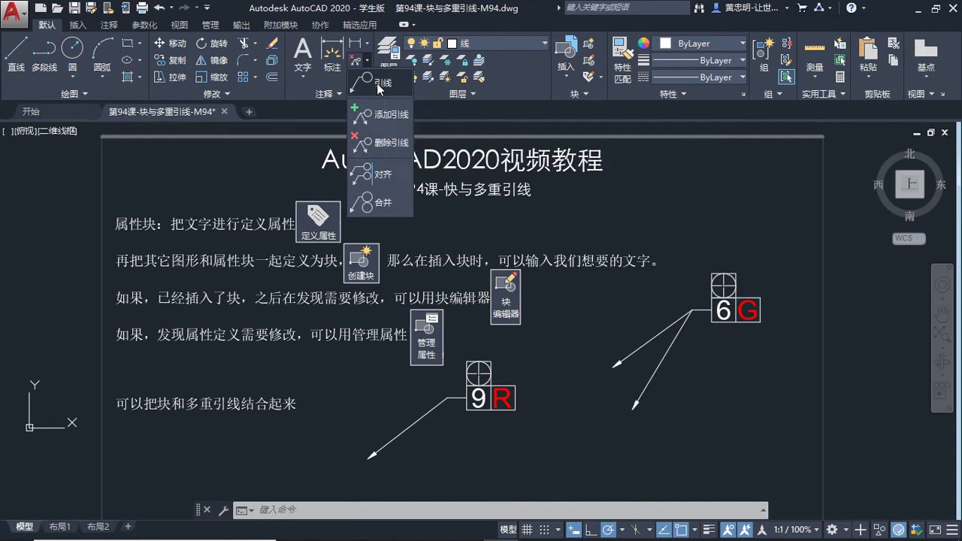
{"action": "left_click", "coordinate": [381, 84]}
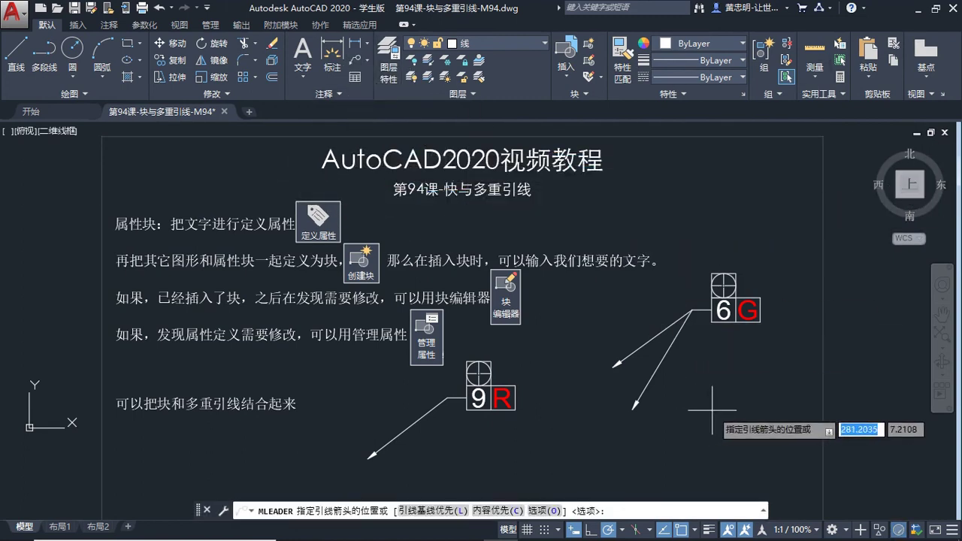
{"action": "key", "text": "Escape"}
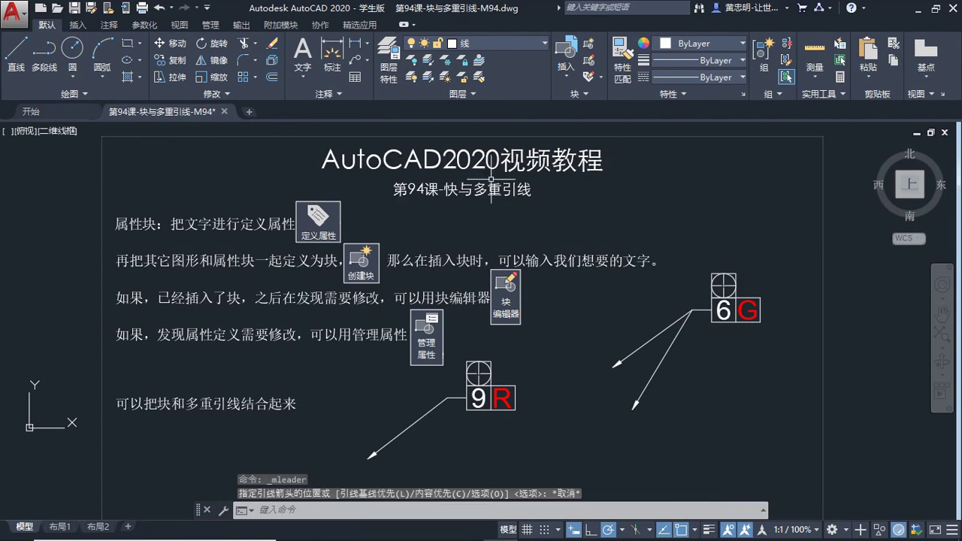
Make Standard the current multileader style.
{"action": "left_click", "coordinate": [344, 93]}
{"action": "left_click", "coordinate": [349, 144]}
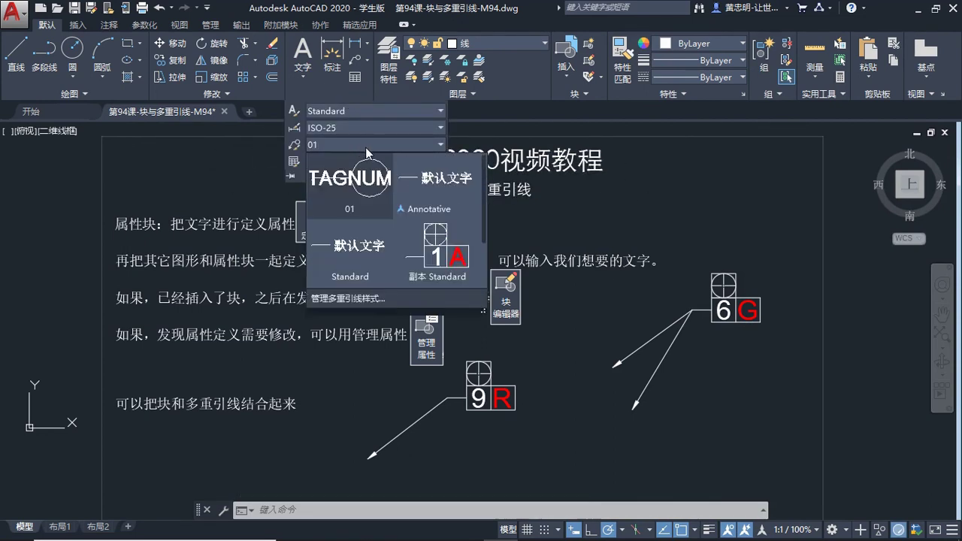
{"action": "left_click", "coordinate": [350, 250]}
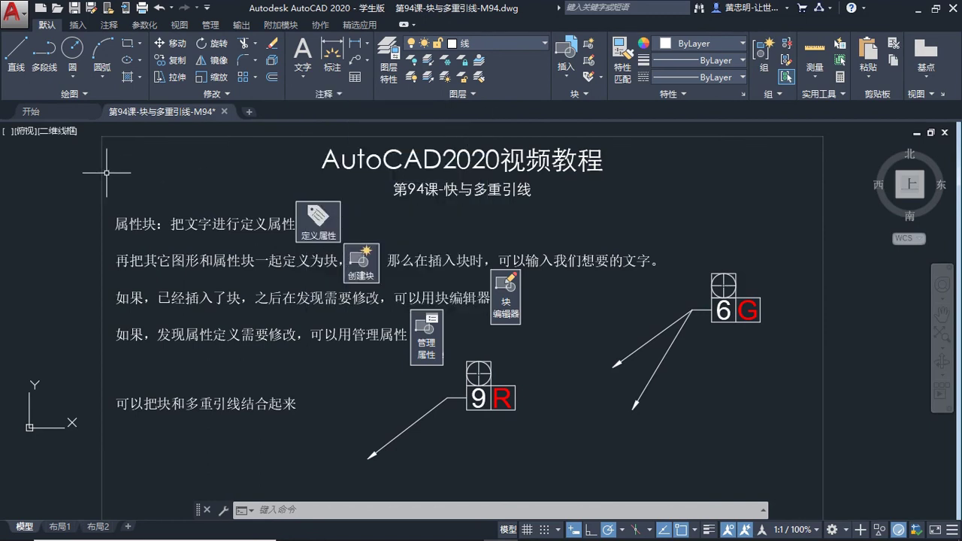
Place a multileader below the 6 G leader, with its arrow pointing down and to the left and the two-line text 123 and 456.
{"action": "left_click", "coordinate": [356, 60]}
{"action": "left_click", "coordinate": [647, 465]}
{"action": "left_click", "coordinate": [726, 415]}
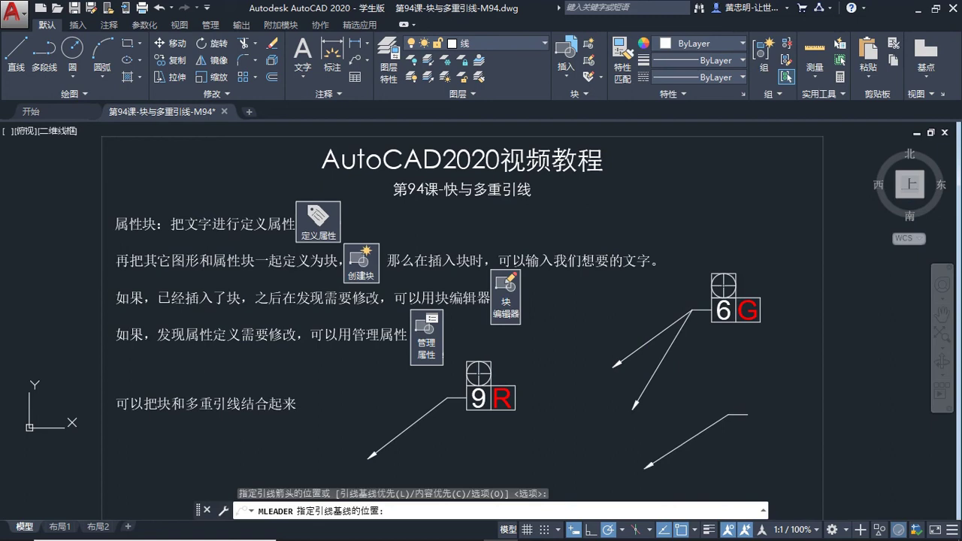
{"action": "type", "text": "1"}
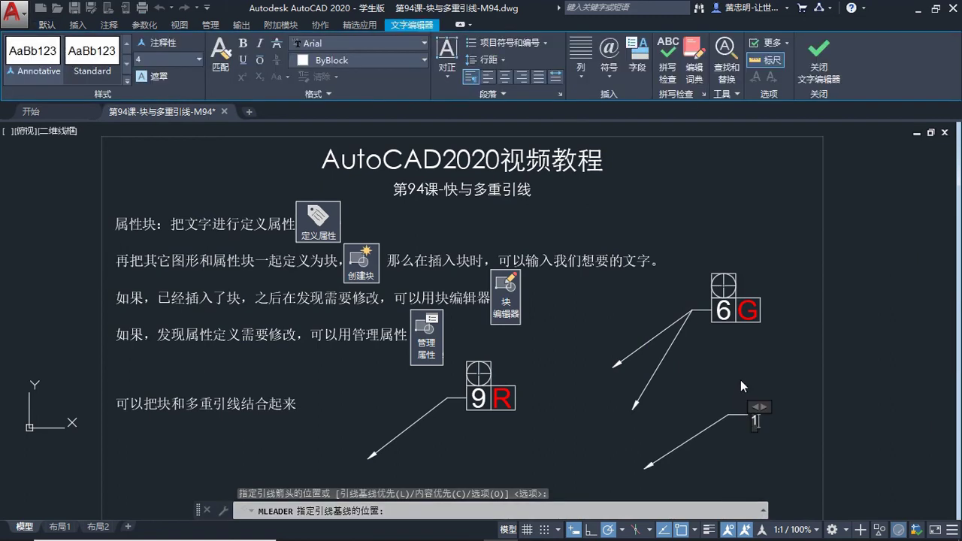
{"action": "type", "text": "23"}
{"action": "key", "text": "Return"}
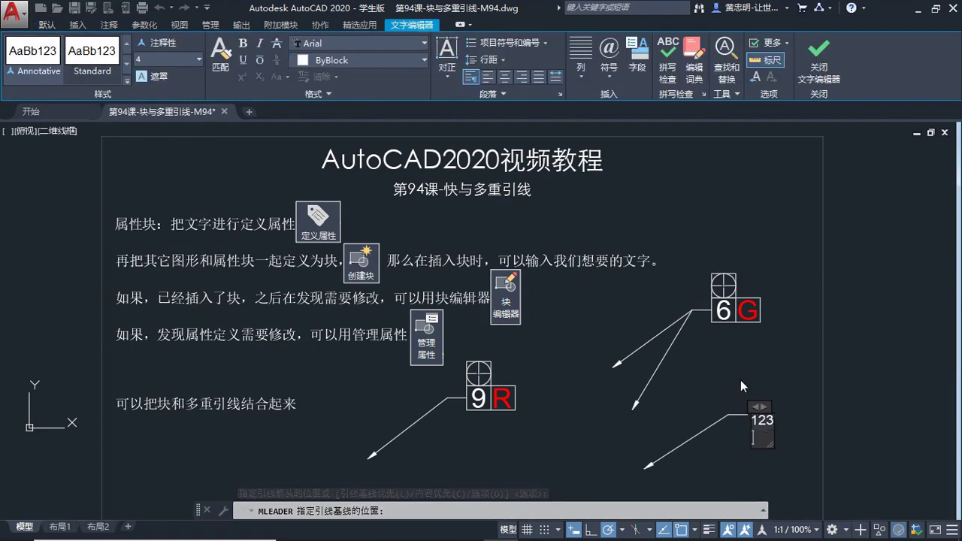
{"action": "type", "text": "6"}
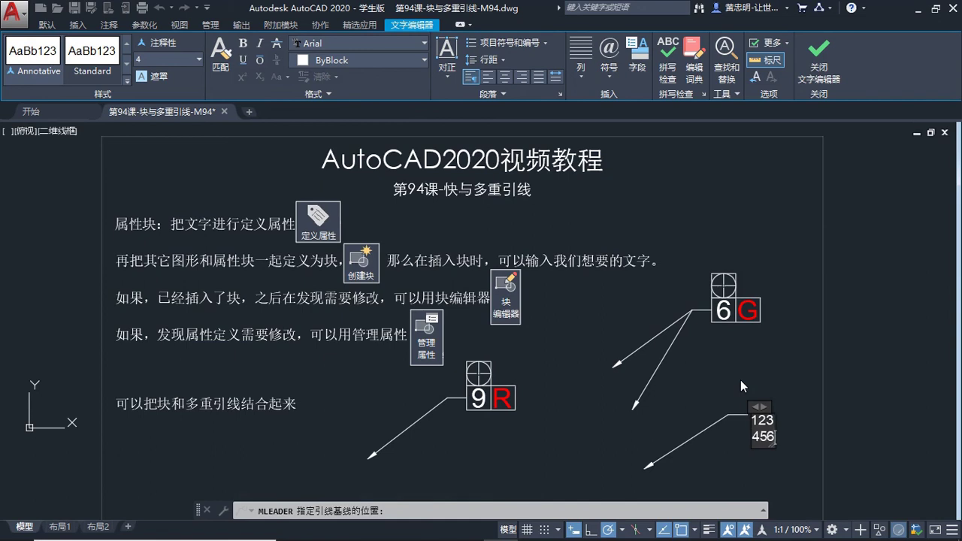
{"action": "left_click", "coordinate": [740, 379]}
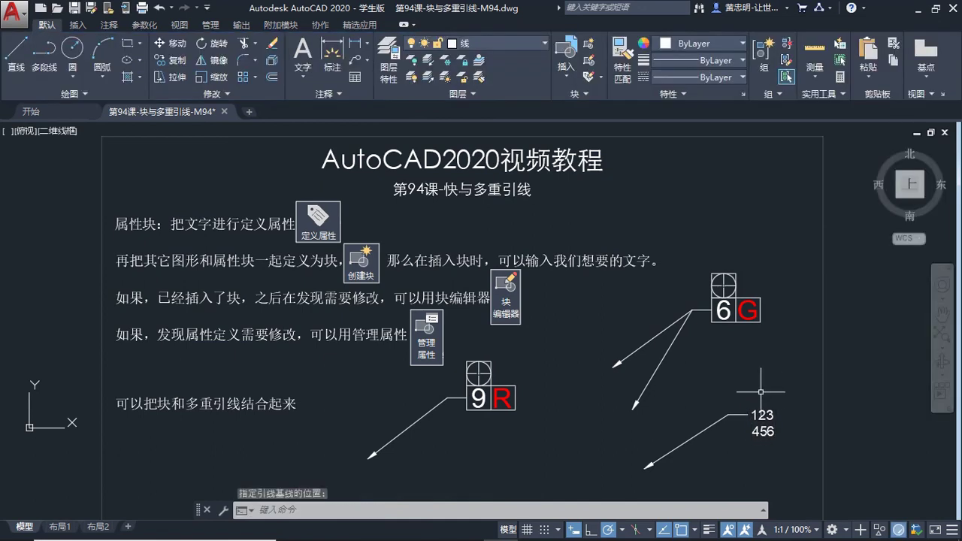
Examine the leader and text properties of the 123/456 multileader.
{"action": "left_click", "coordinate": [740, 406]}
{"action": "left_click", "coordinate": [709, 433]}
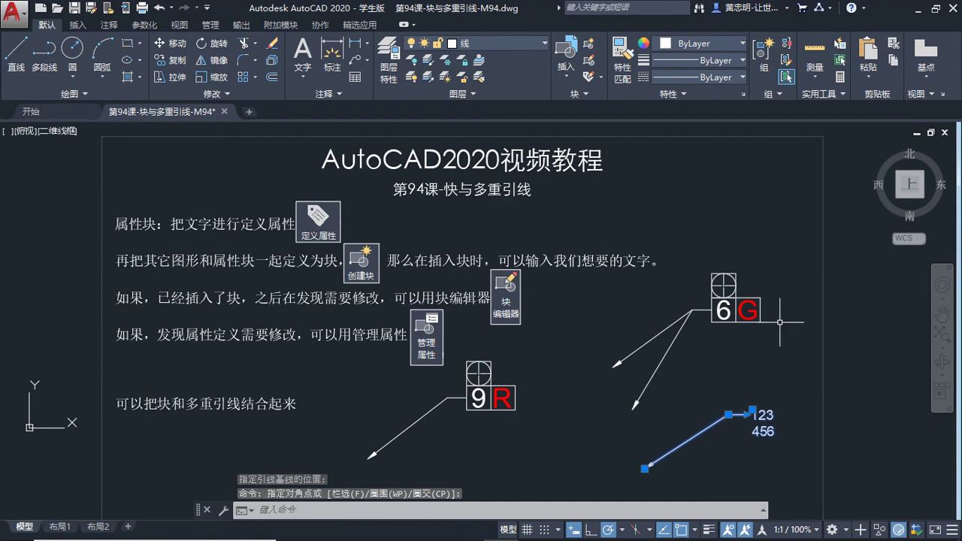
{"action": "right_click", "coordinate": [769, 217]}
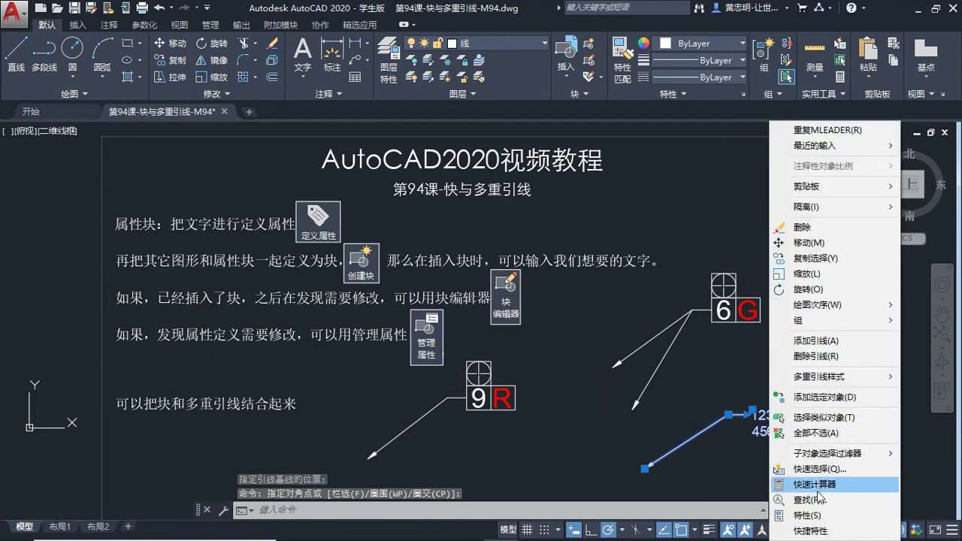
{"action": "left_click", "coordinate": [795, 513]}
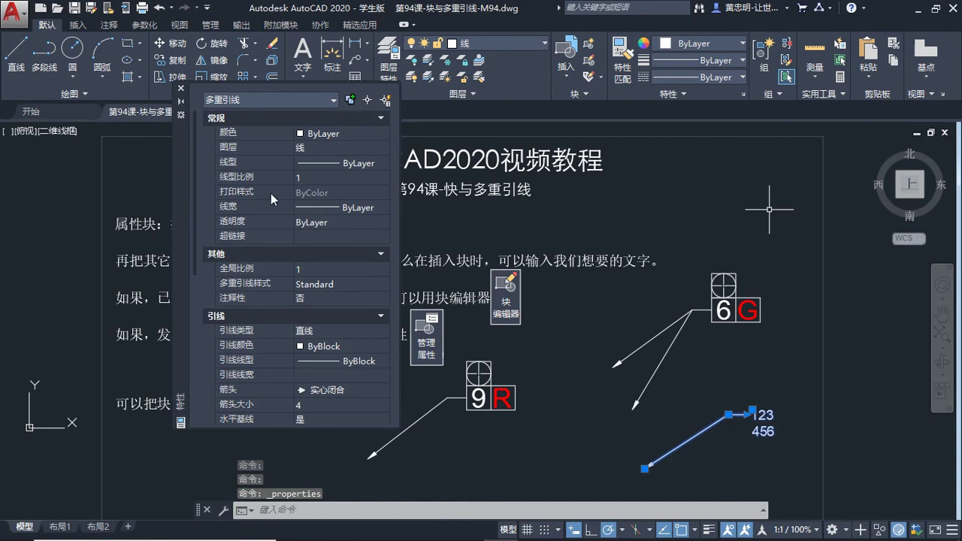
{"action": "scroll", "coordinate": [272, 203], "scroll_direction": "down", "scroll_amount": 5}
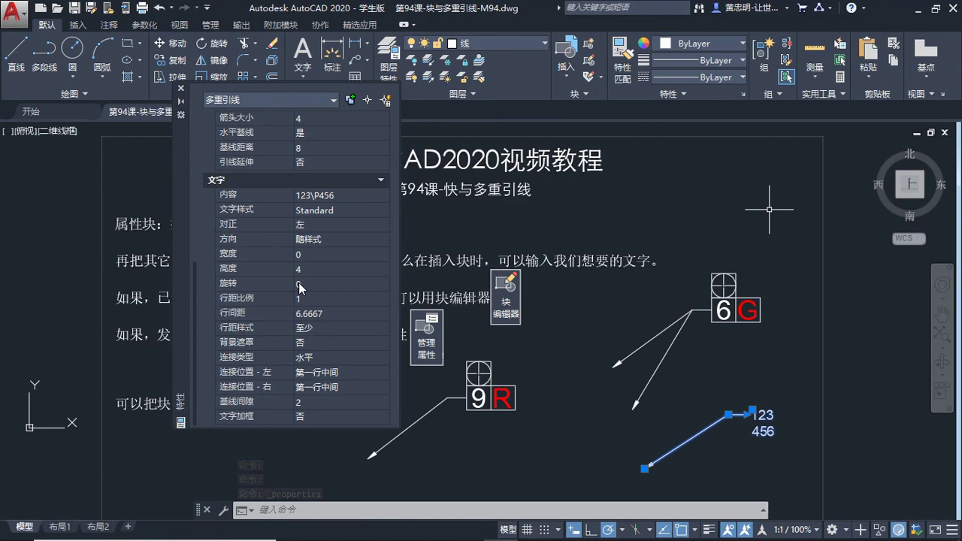
{"action": "scroll", "coordinate": [298, 282], "scroll_direction": "up", "scroll_amount": 5}
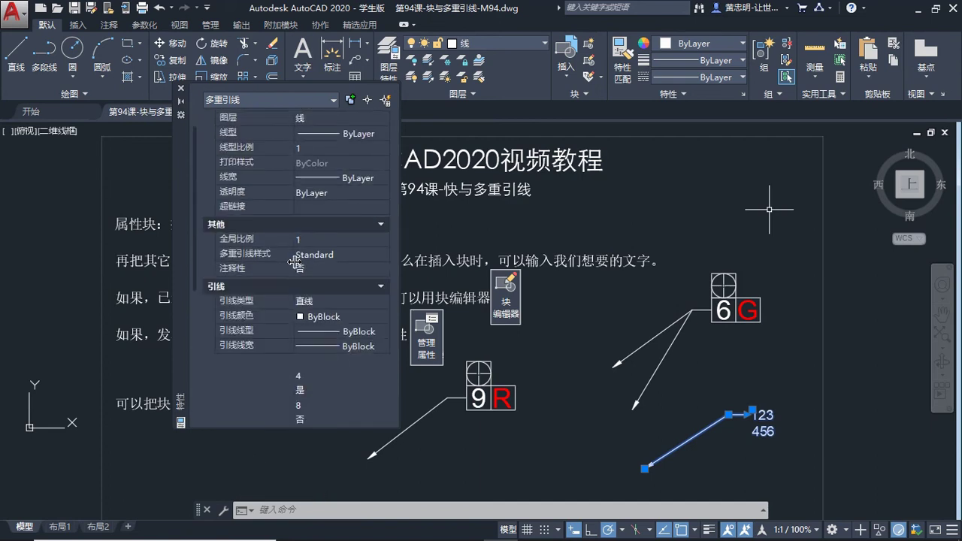
{"action": "scroll", "coordinate": [296, 263], "scroll_direction": "down", "scroll_amount": 5}
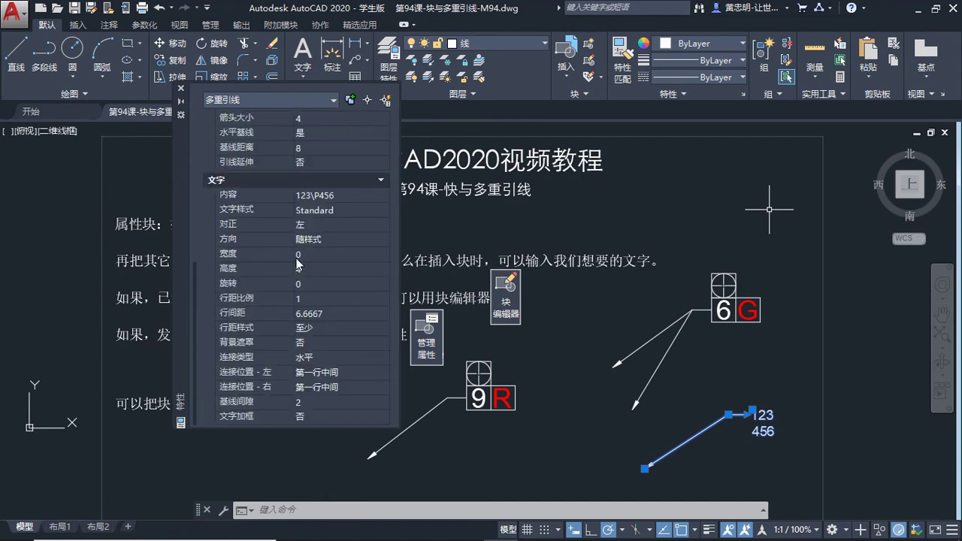
{"action": "scroll", "coordinate": [296, 258], "scroll_direction": "up", "scroll_amount": 8}
{"action": "left_click", "coordinate": [181, 89]}
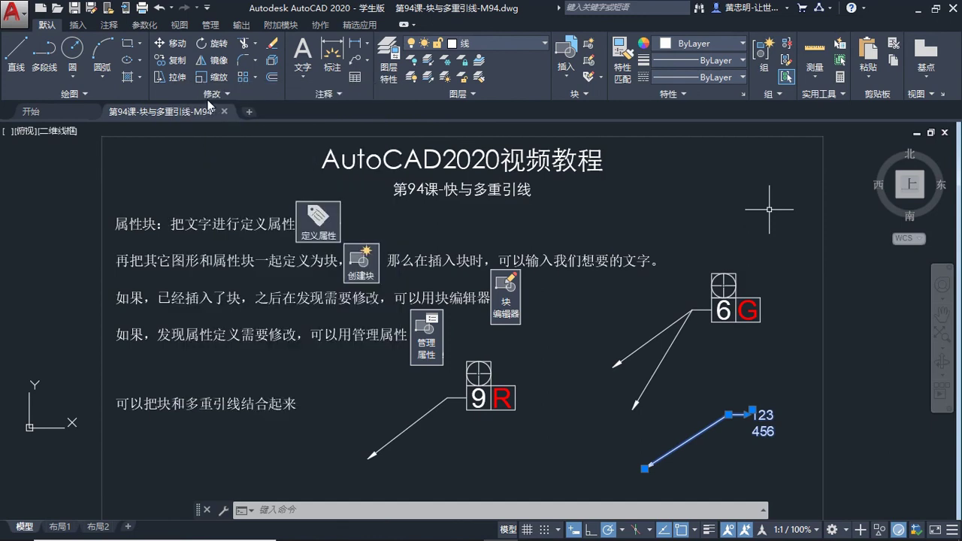
{"action": "key", "text": "Escape"}
Delete the multileader carrying the text 123 and 456.
{"action": "left_click", "coordinate": [763, 398]}
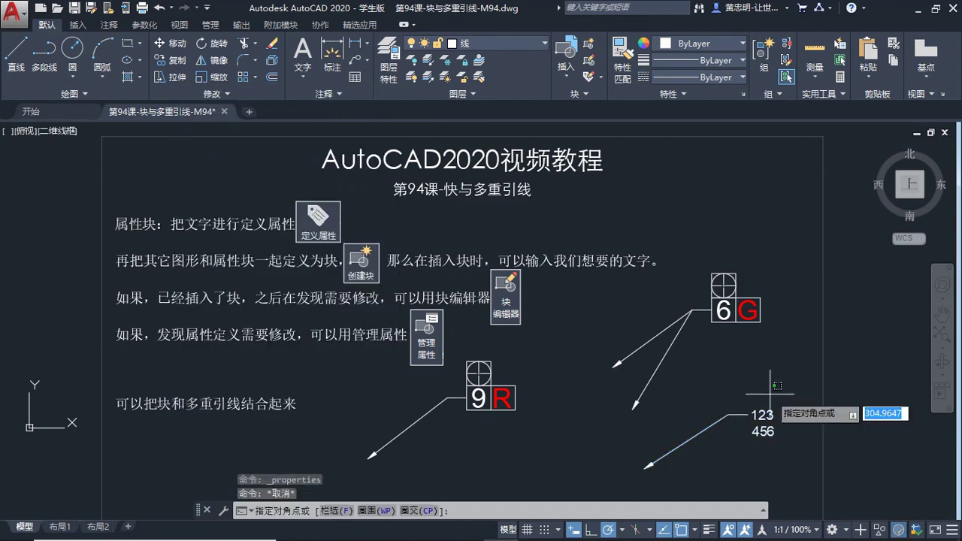
{"action": "left_click", "coordinate": [712, 425]}
{"action": "key", "text": "Delete"}
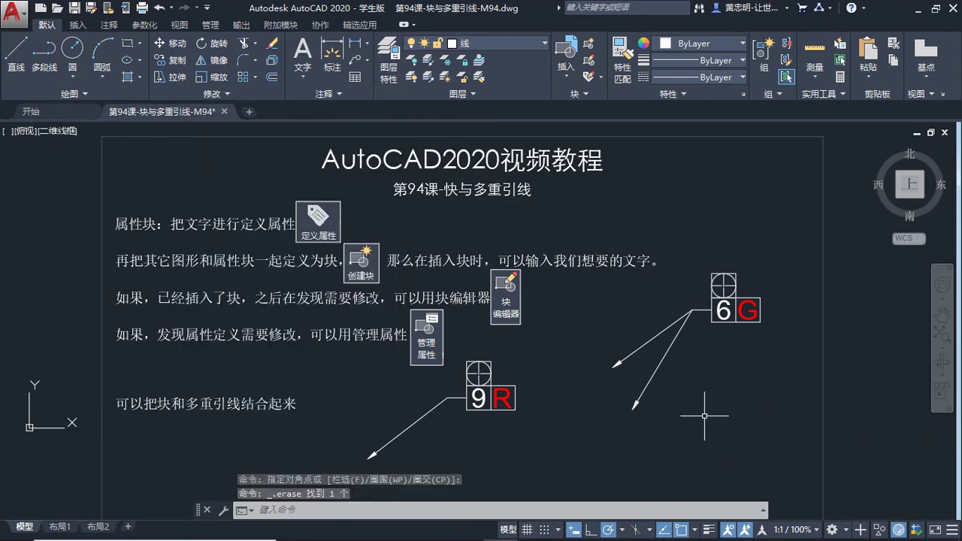